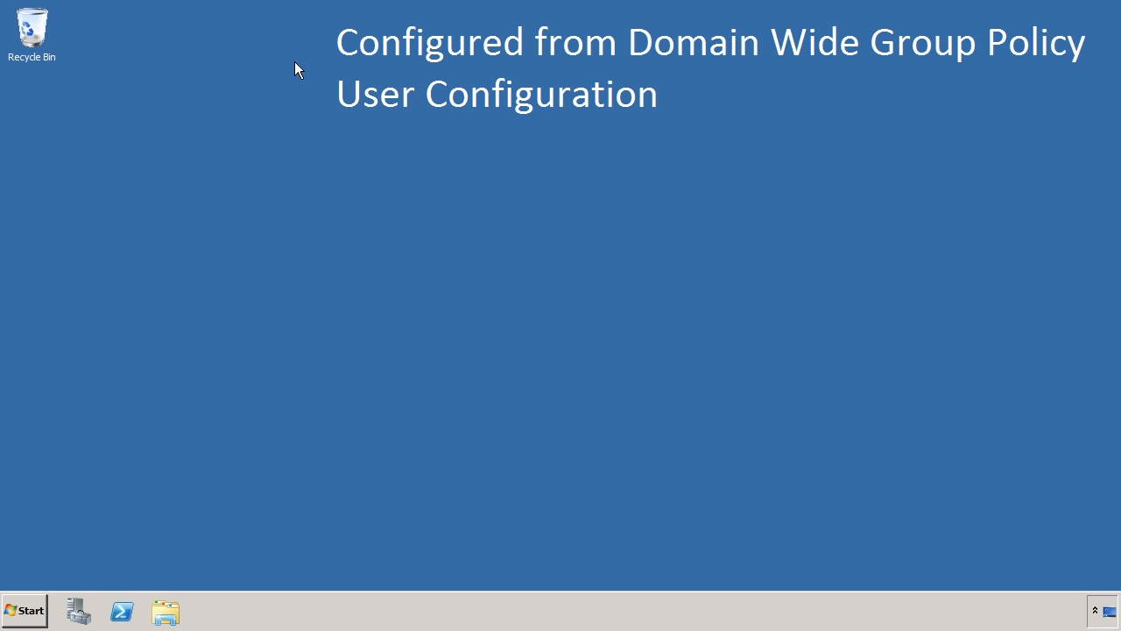
# Open Group Policy Management, expand the ITFreeTraining.local domain and display the Domain Wide Group Policy link.
pyautogui.click(26, 611)
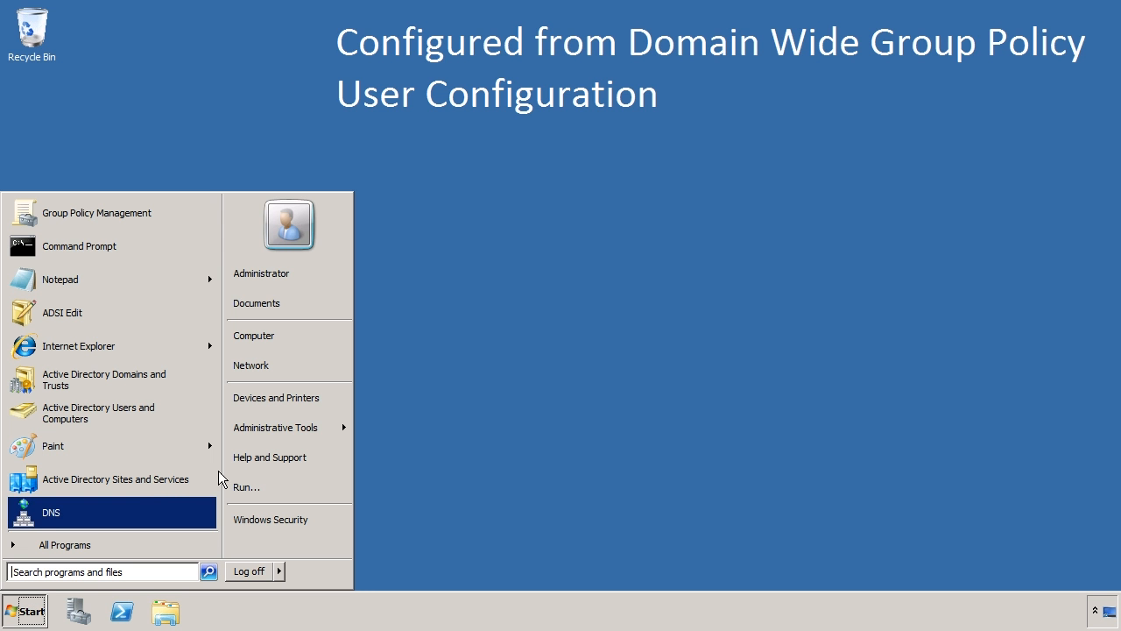
pyautogui.moveTo(278, 427)
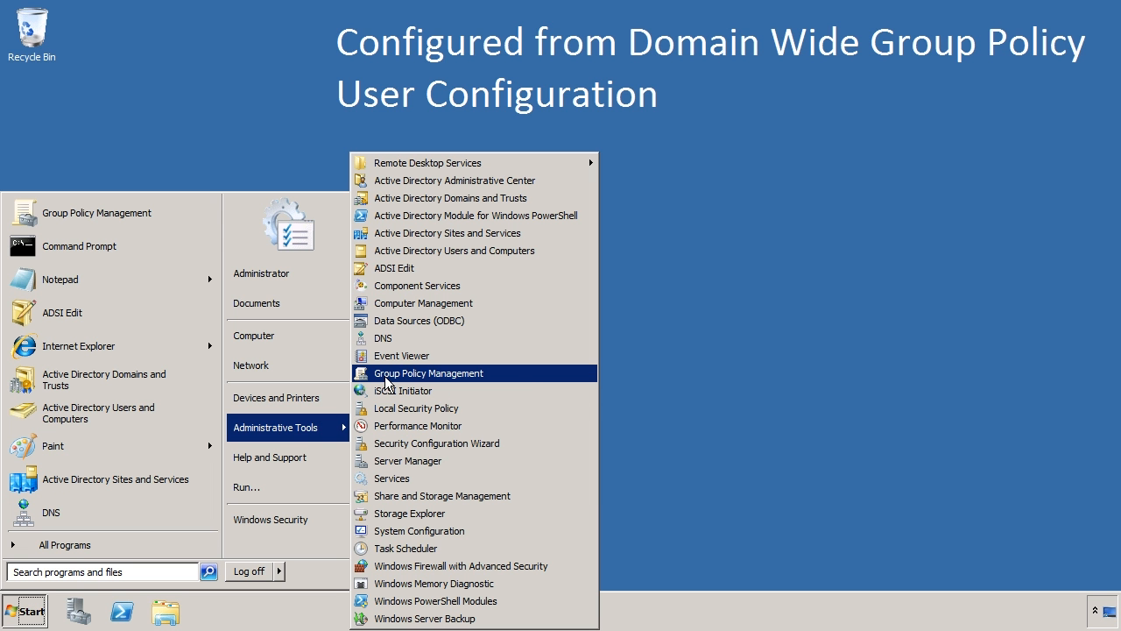
pyautogui.click(525, 380)
pyautogui.click(242, 218)
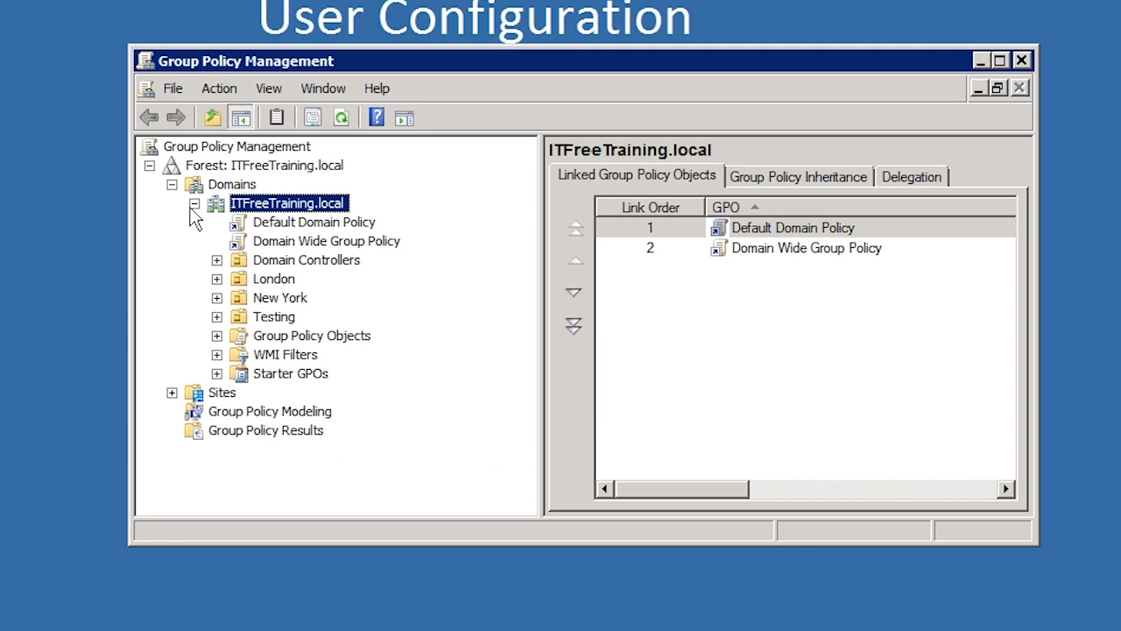
pyautogui.click(292, 252)
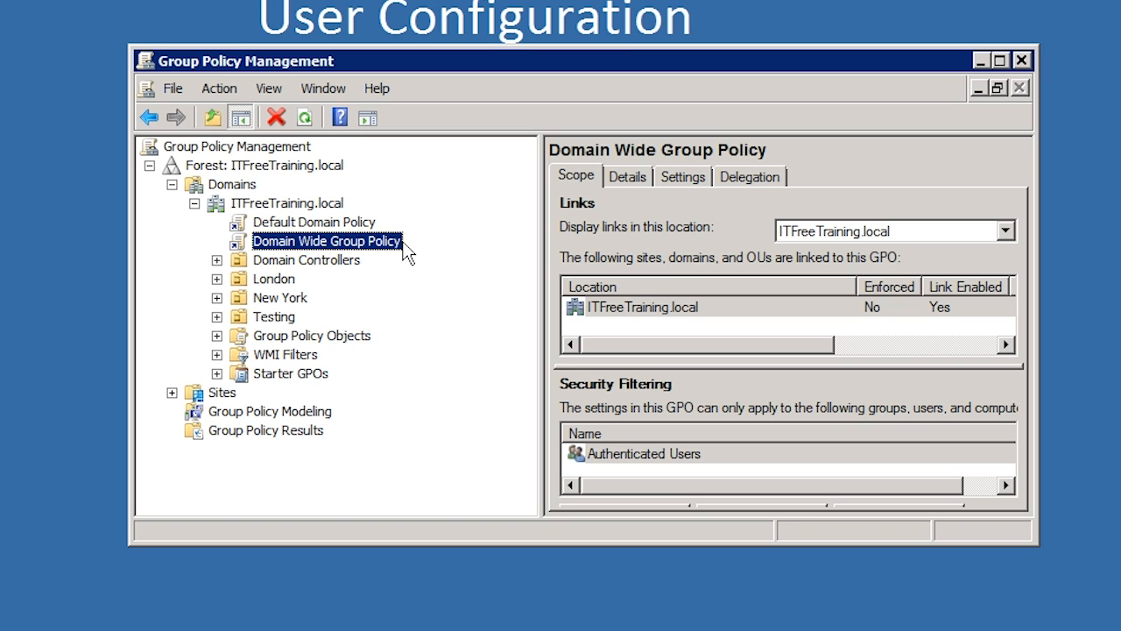
# Block Group Policy inheritance on the Domain Controllers organizational unit.
pyautogui.click(216, 260)
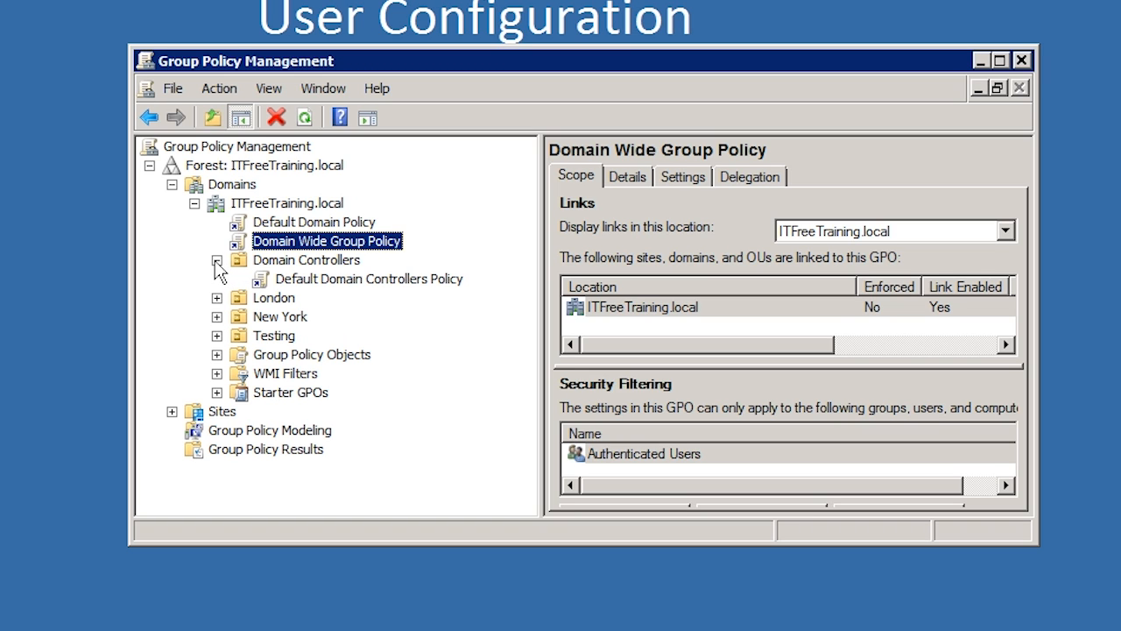
pyautogui.click(256, 261)
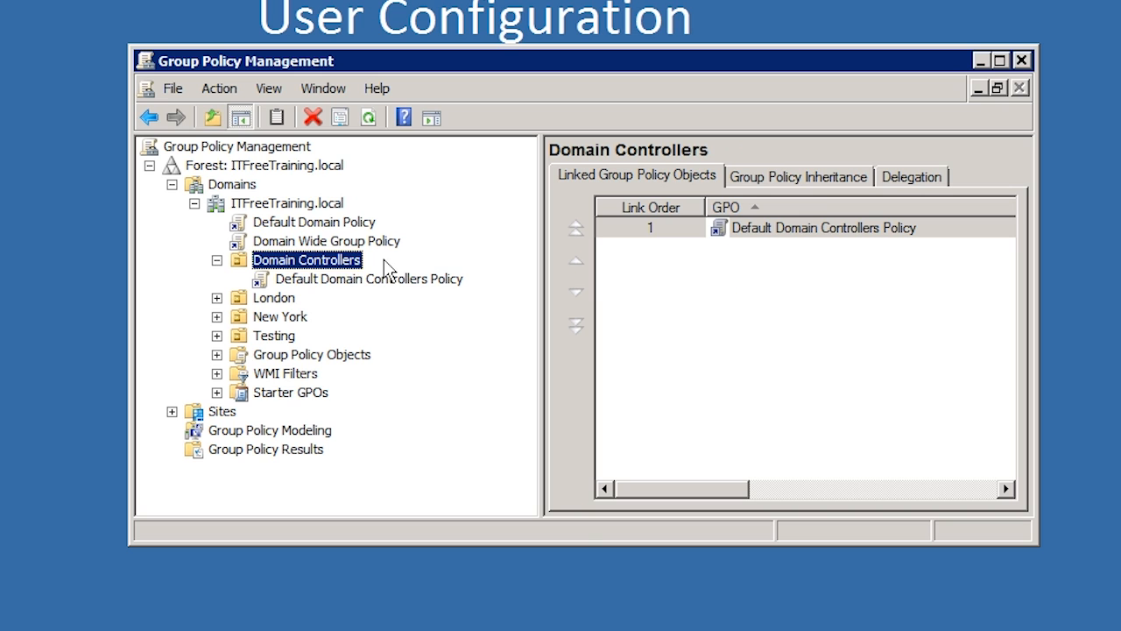
pyautogui.rightClick(274, 268)
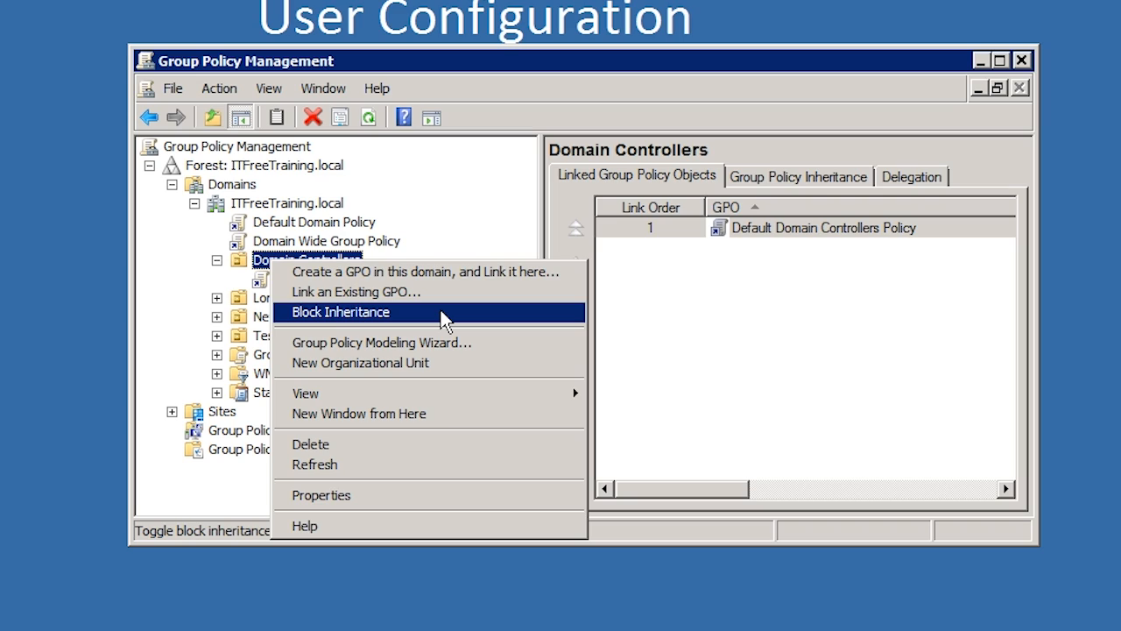
pyautogui.click(444, 319)
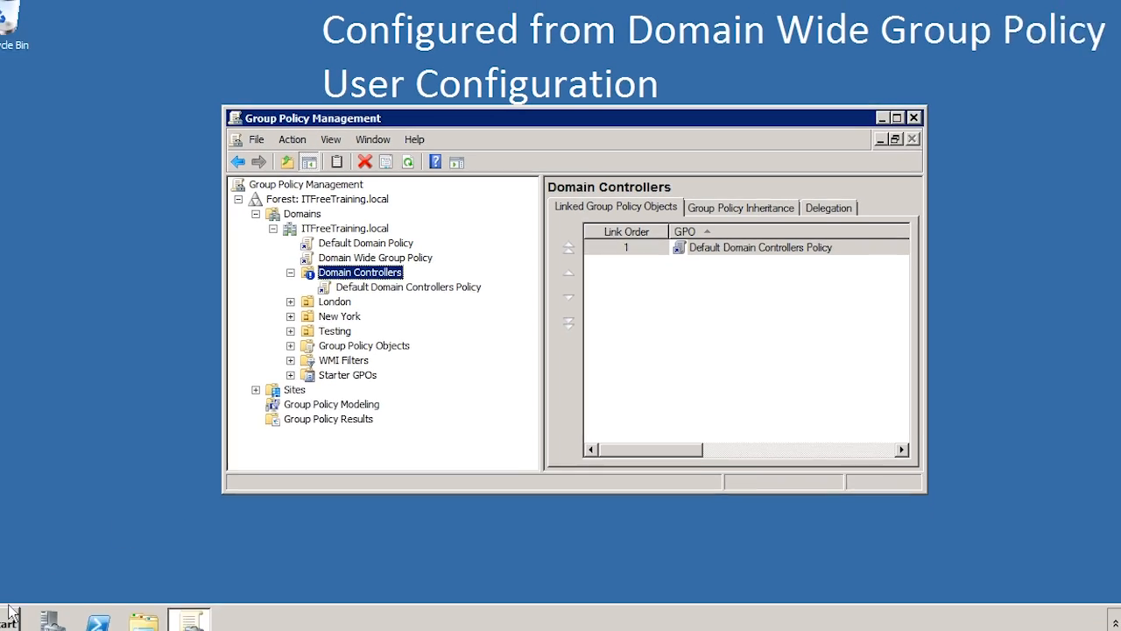
# In Active Directory Users and Computers, create an organizational unit named IT Support Staff directly under ITFreeTraining.local, protected from accidental deletion.
pyautogui.click(26, 611)
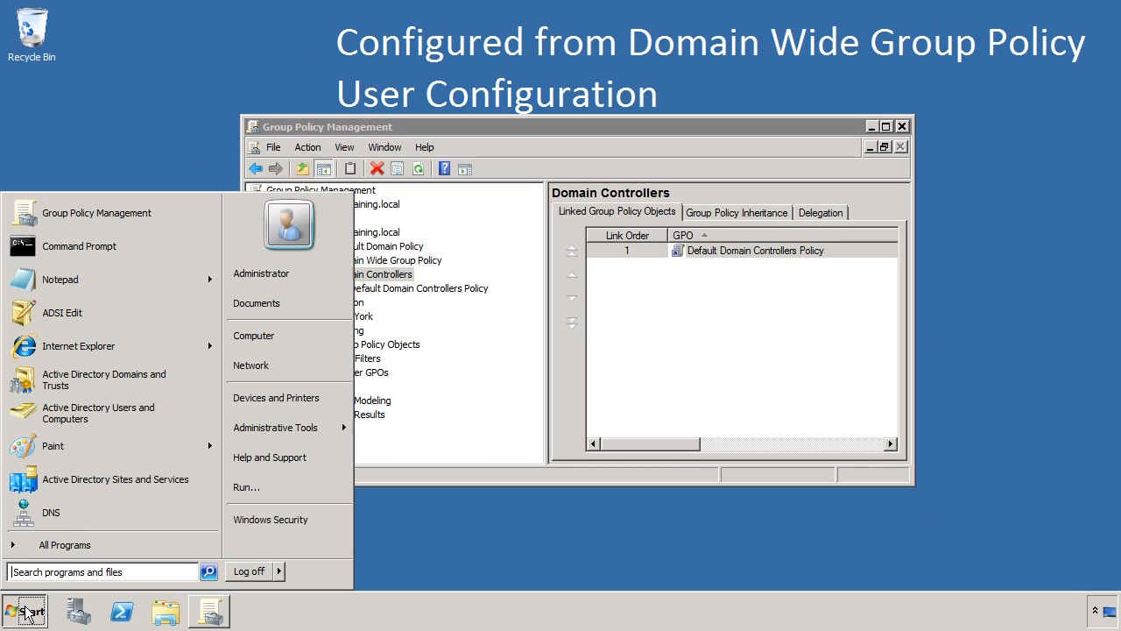
pyautogui.click(167, 414)
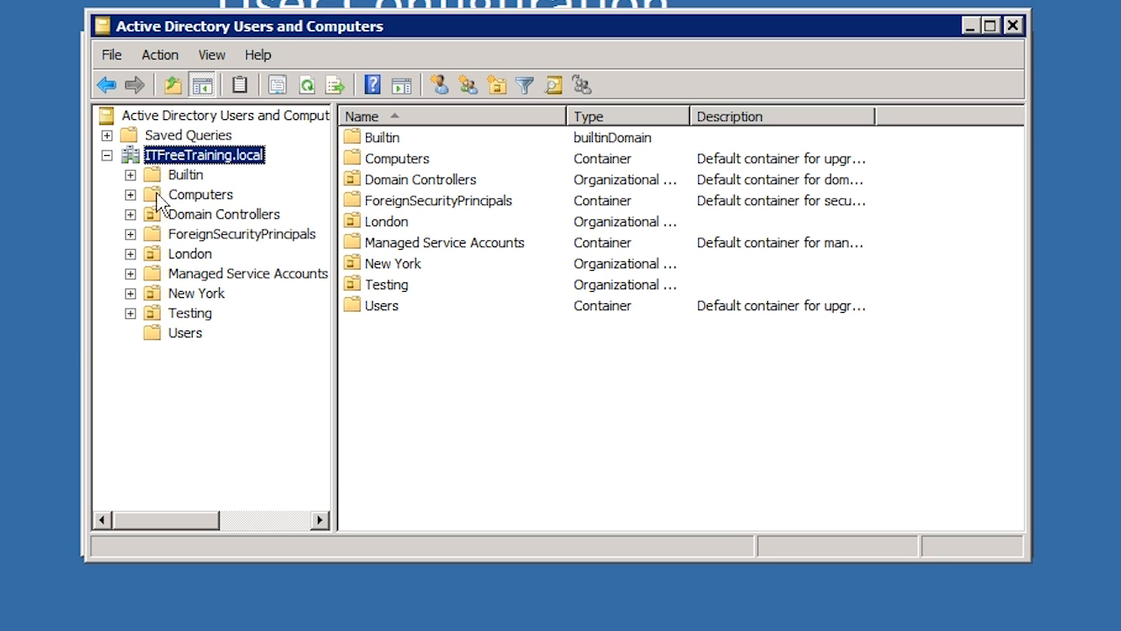
pyautogui.rightClick(163, 155)
pyautogui.moveTo(228, 304)
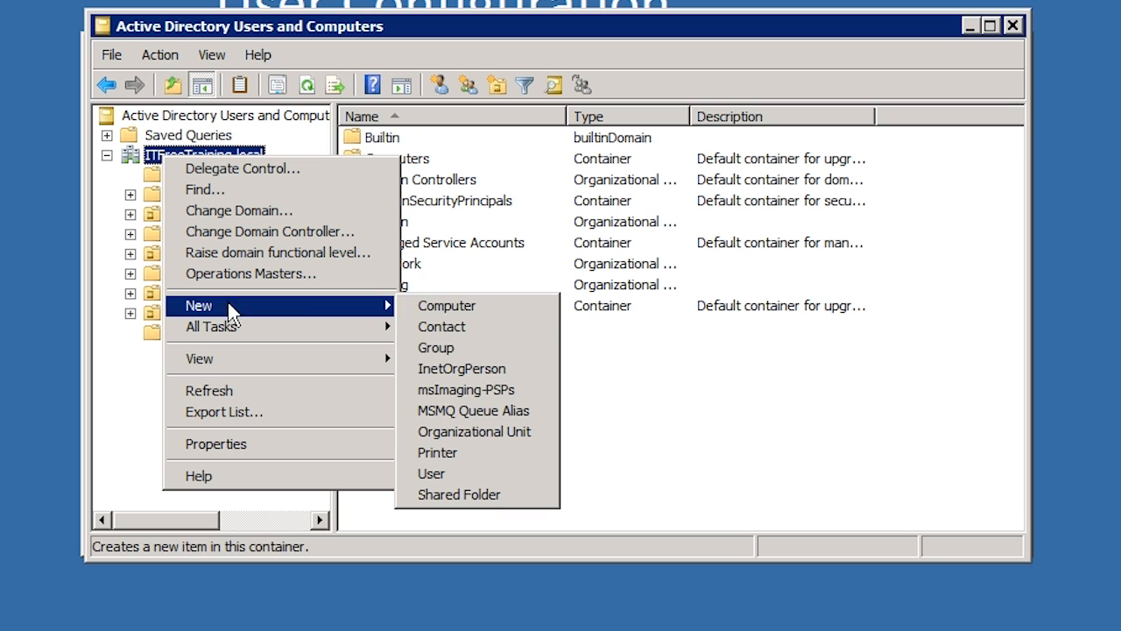
pyautogui.click(544, 435)
pyautogui.write('IT Support Staff')
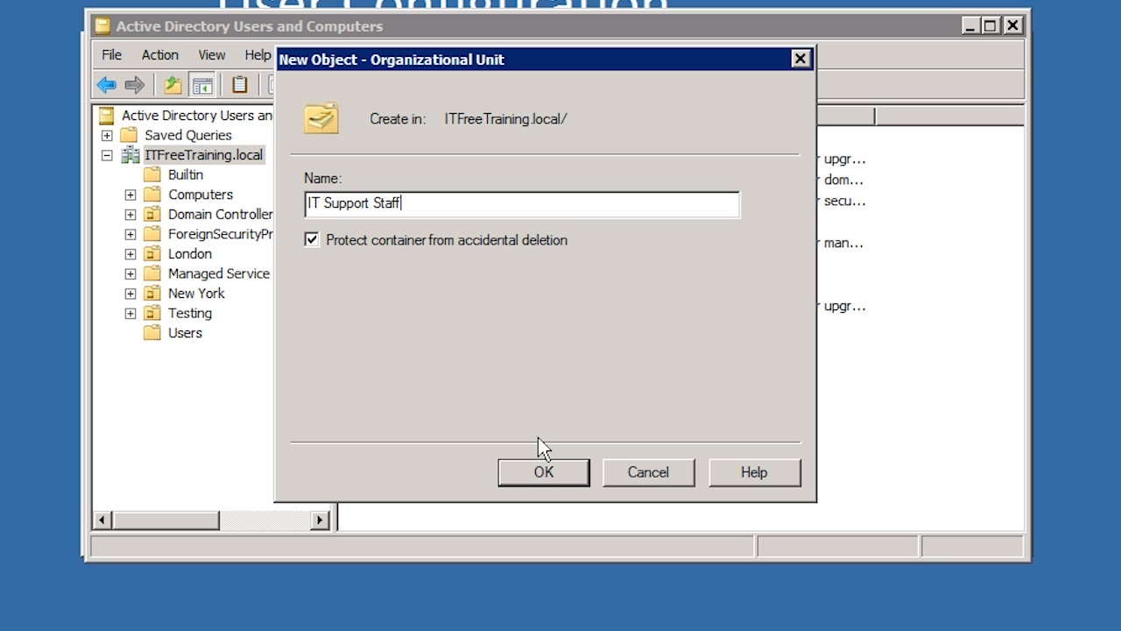
pyautogui.click(544, 471)
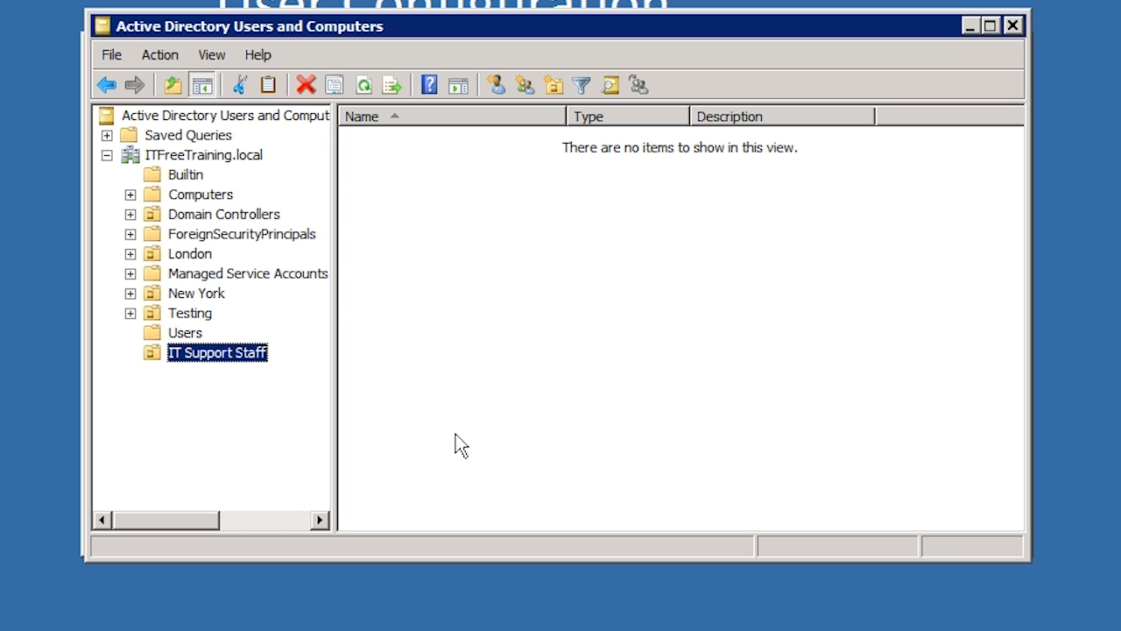
# Move the Administrator account from the Users container into IT Support Staff, and close Active Directory Users and Computers.
pyautogui.click(201, 335)
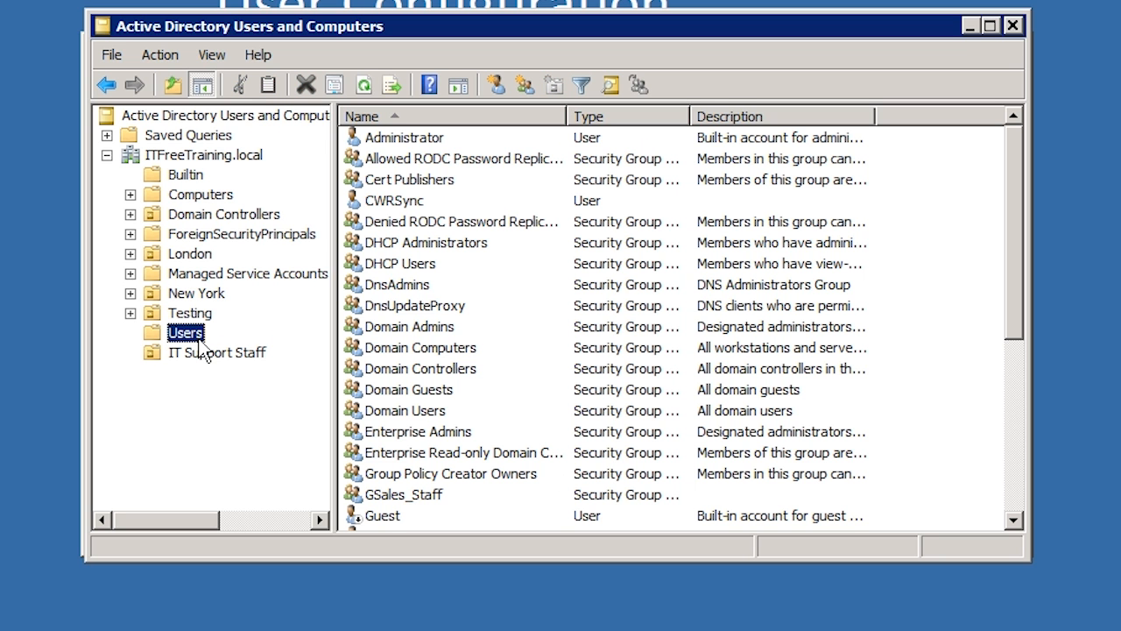
pyautogui.click(363, 142)
pyautogui.moveTo(458, 146); pyautogui.dragTo(230, 356)
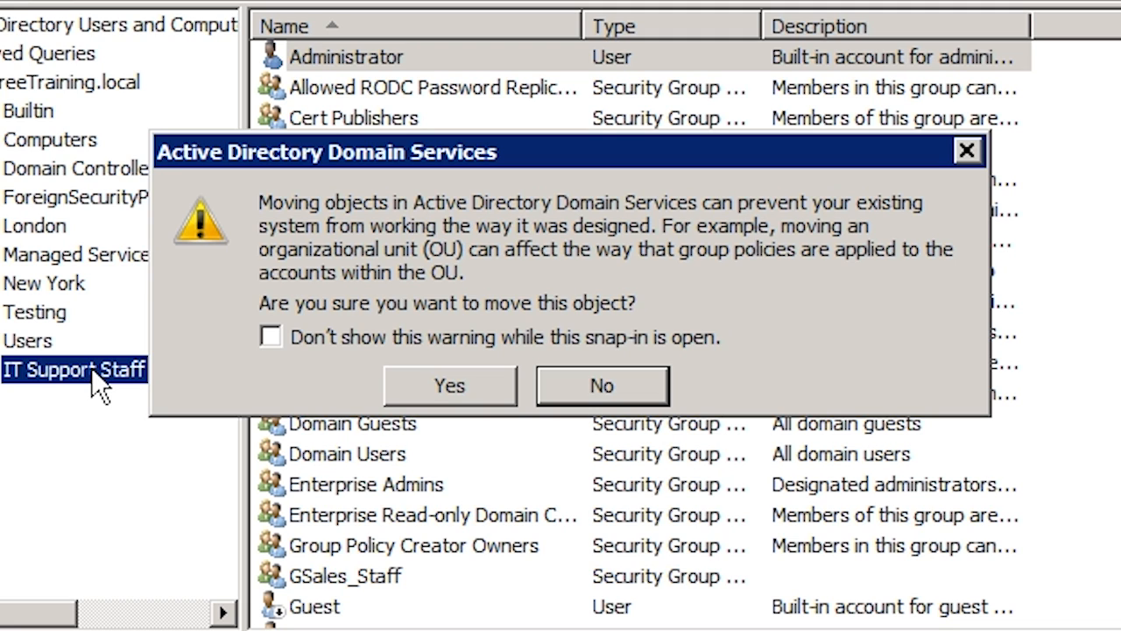
pyautogui.click(406, 386)
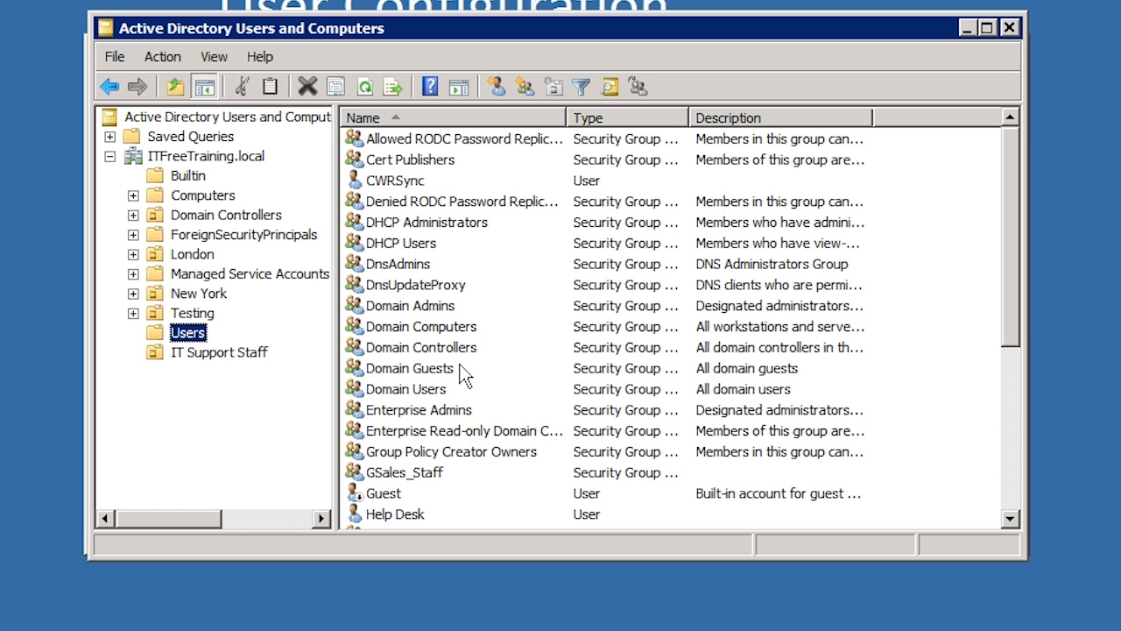
pyautogui.click(1016, 26)
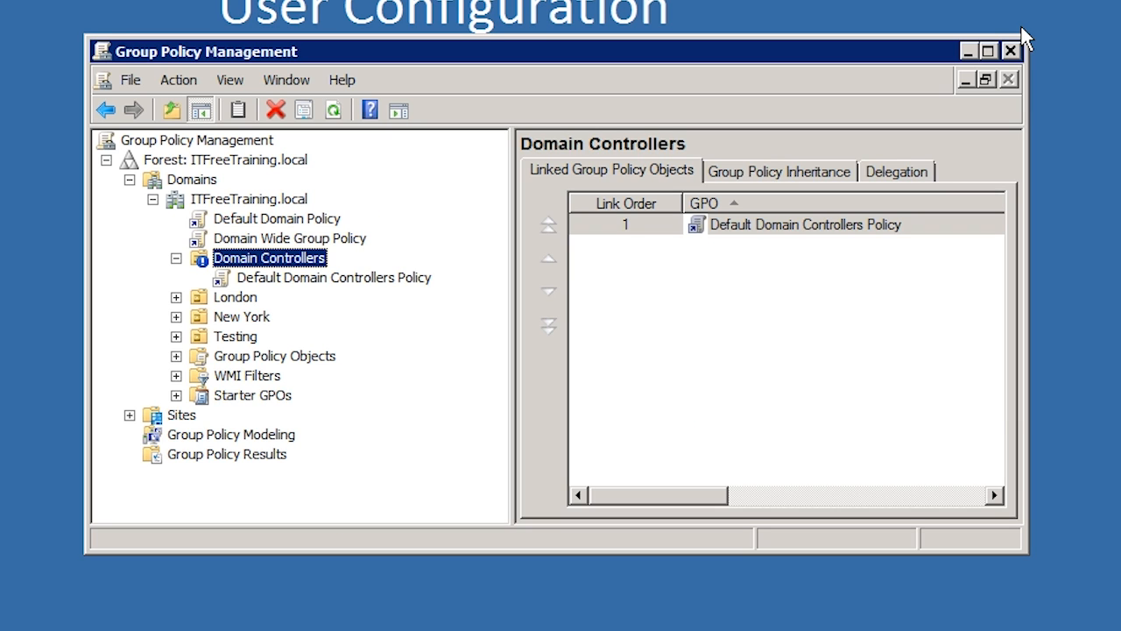
# Refresh the ITFreeTraining.local domain in Group Policy Management and block inheritance on the IT Support Staff organizational unit.
pyautogui.click(232, 199)
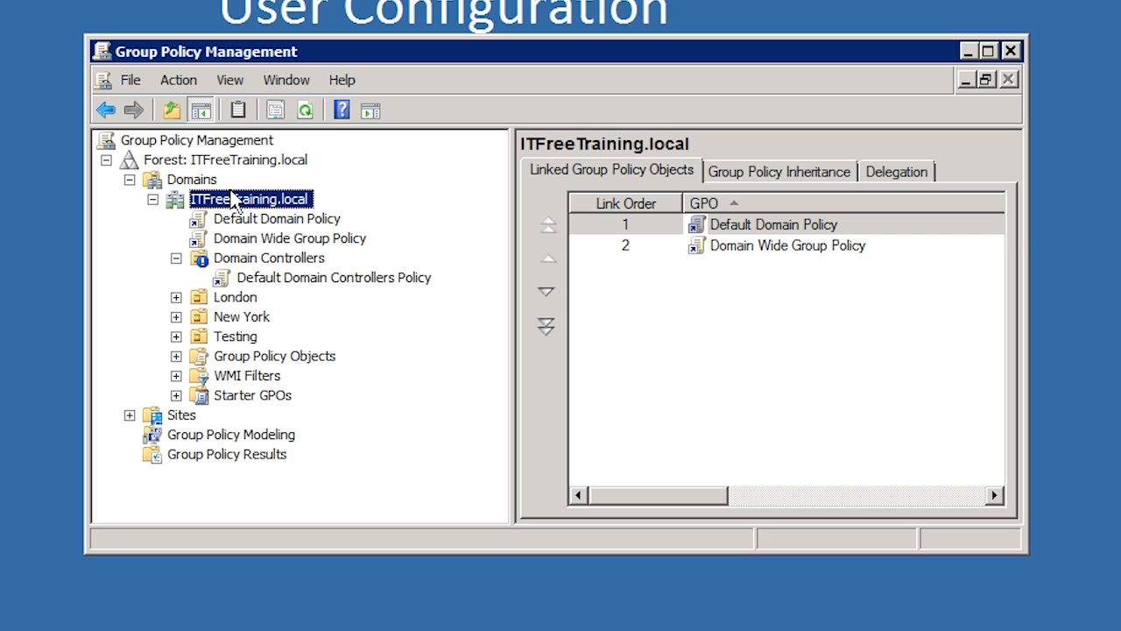
pyautogui.press('F5')
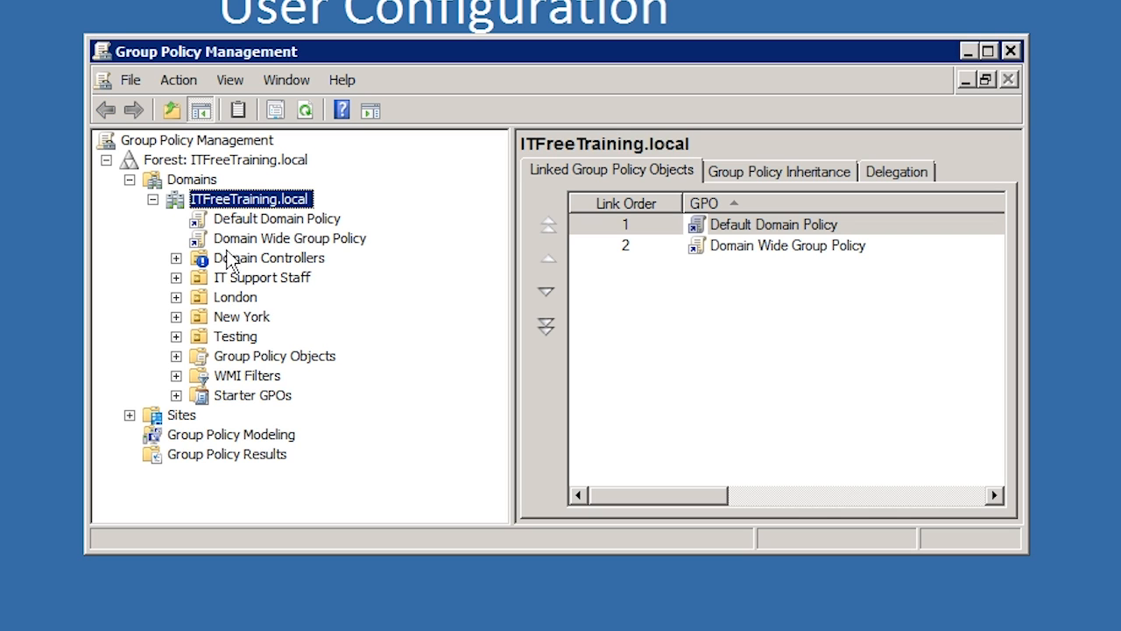
pyautogui.click(226, 277)
pyautogui.rightClick(229, 286)
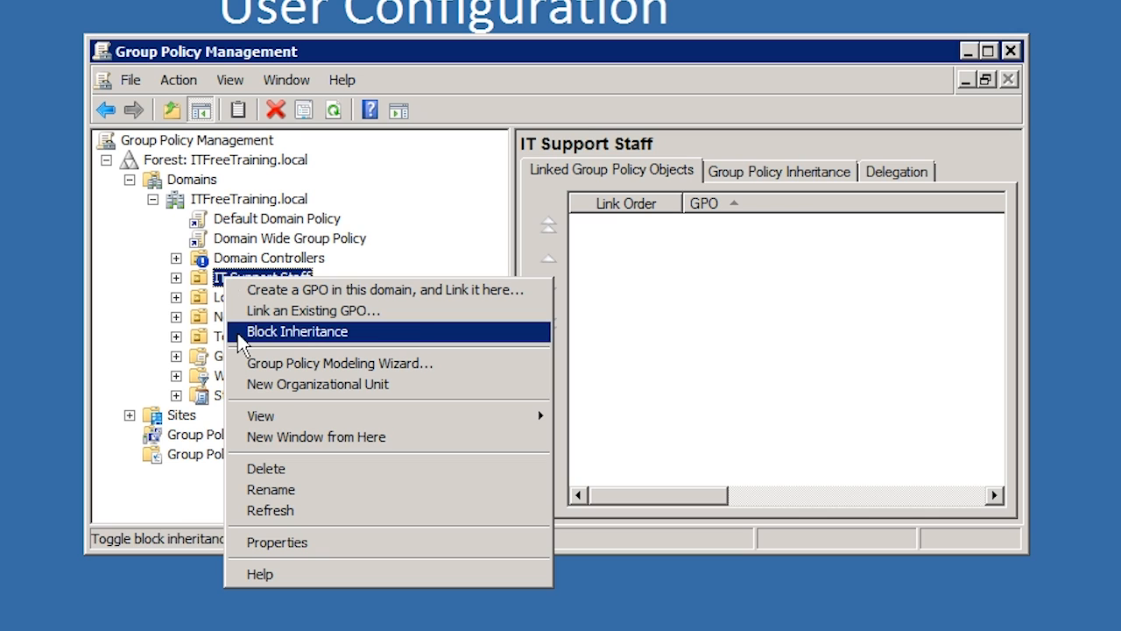
pyautogui.click(419, 336)
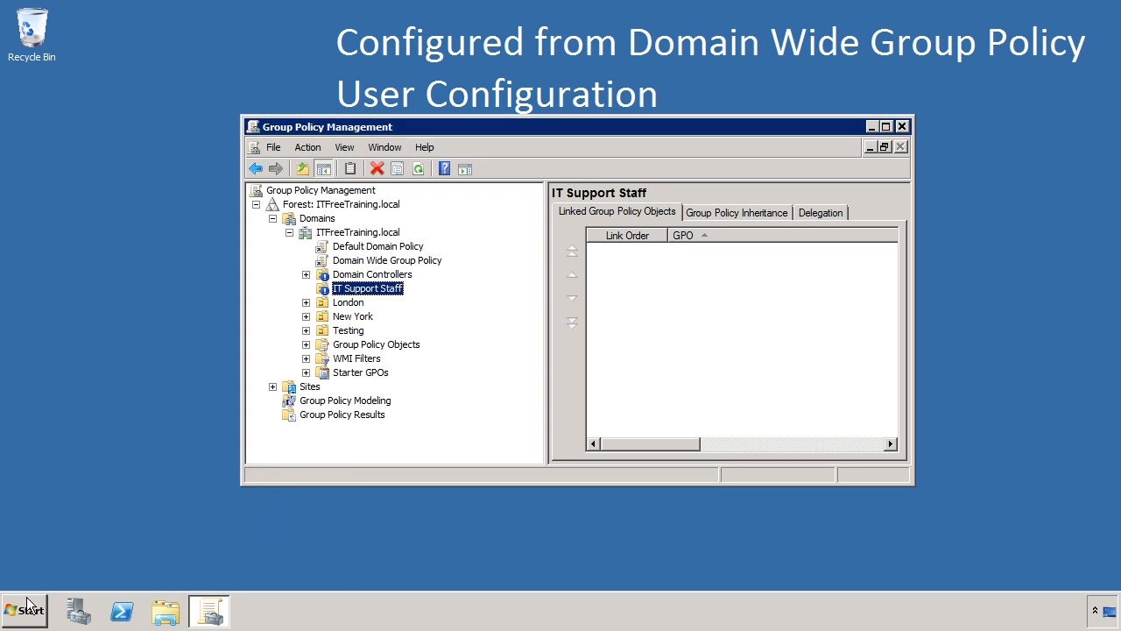
# Log off the server and log back on as the domain Administrator by entering the account password.
pyautogui.click(26, 606)
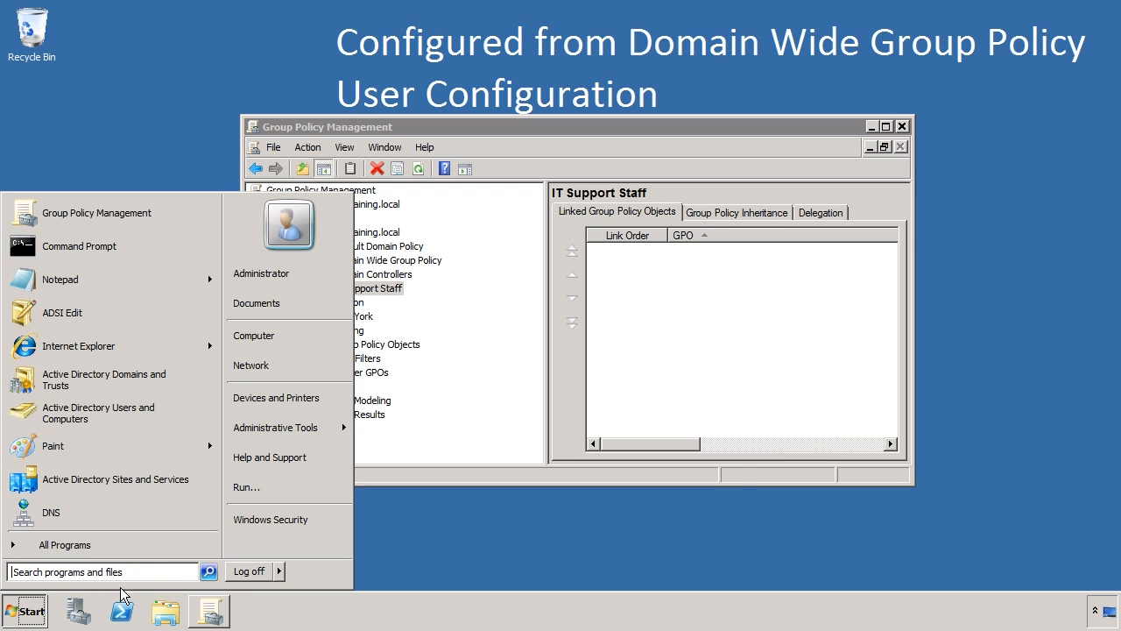
pyautogui.click(243, 575)
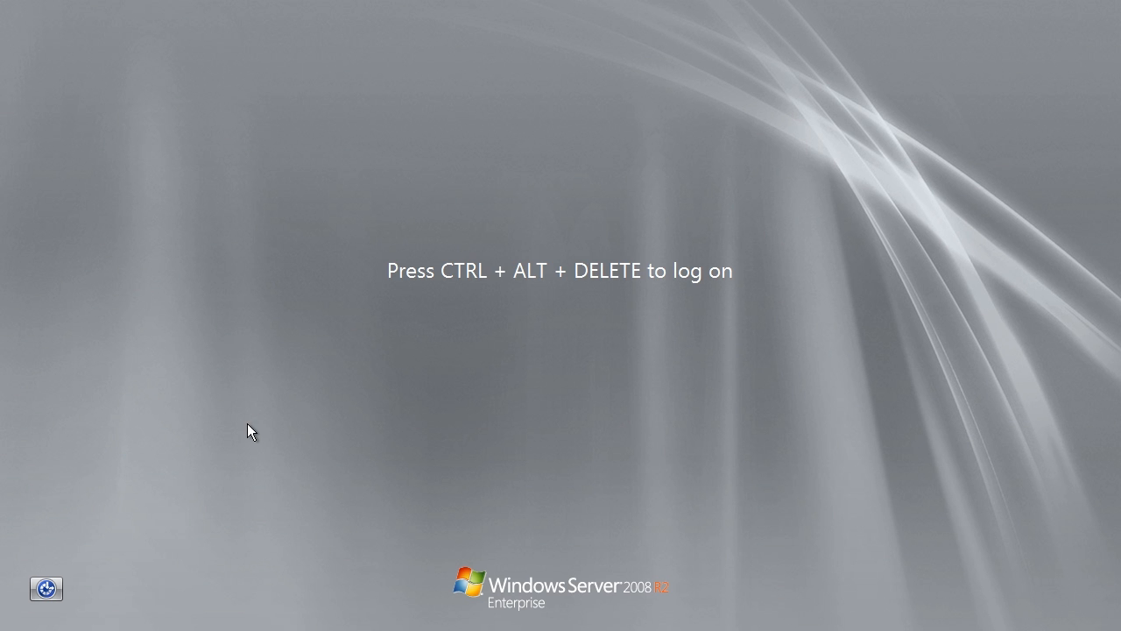
pyautogui.hotkey('ctrl', 'alt', 'Delete')
pyautogui.write('P@ssw0rd')
pyautogui.press('Return')
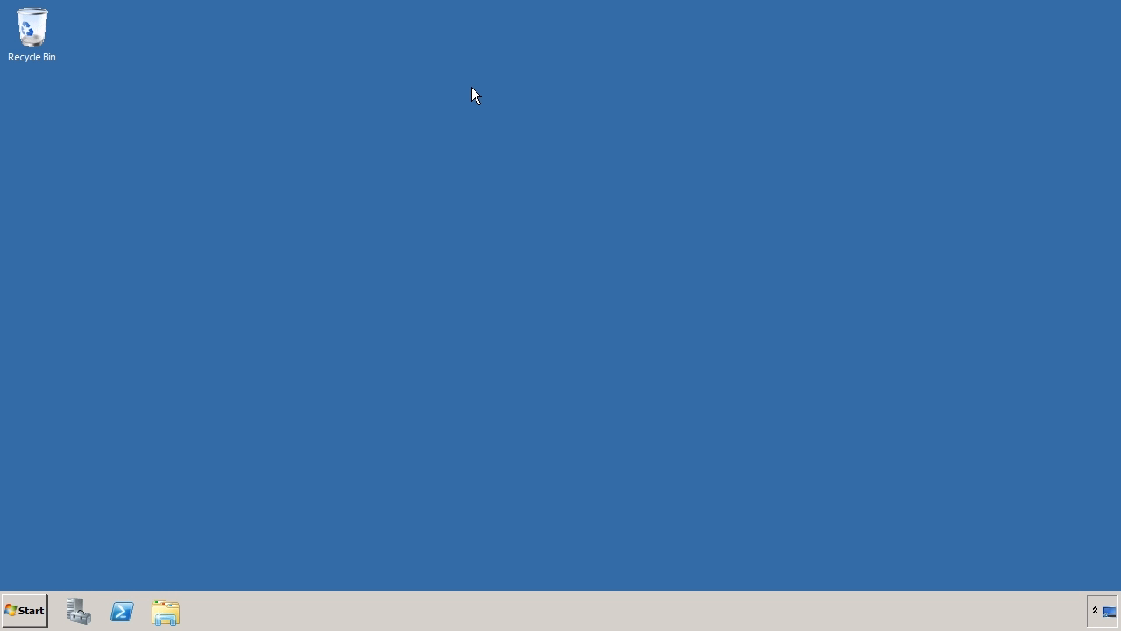
# Reopen Group Policy Management and block inheritance on the test organizational unit under New York > Computers in ITFreeTraining.local.
pyautogui.click(26, 608)
pyautogui.moveTo(260, 462)
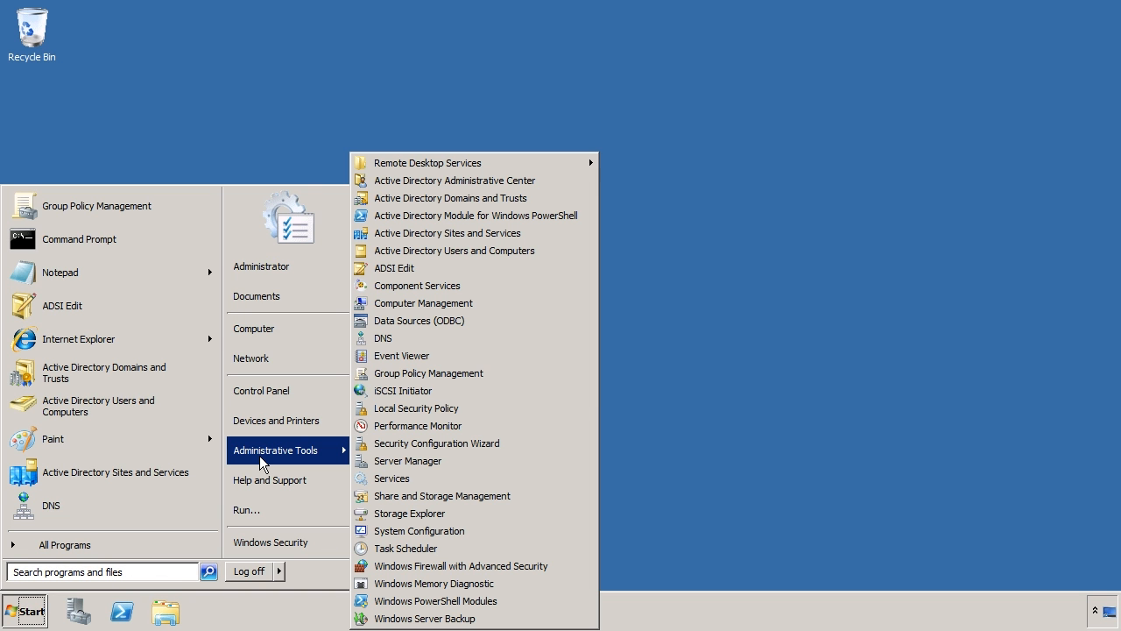
pyautogui.click(511, 374)
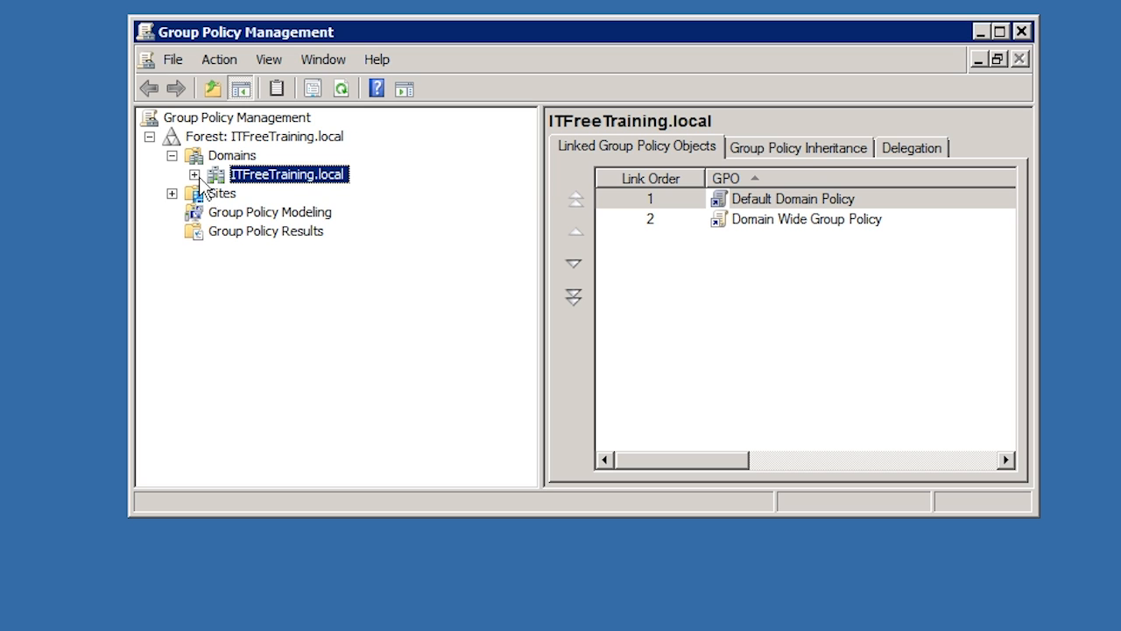
pyautogui.click(195, 175)
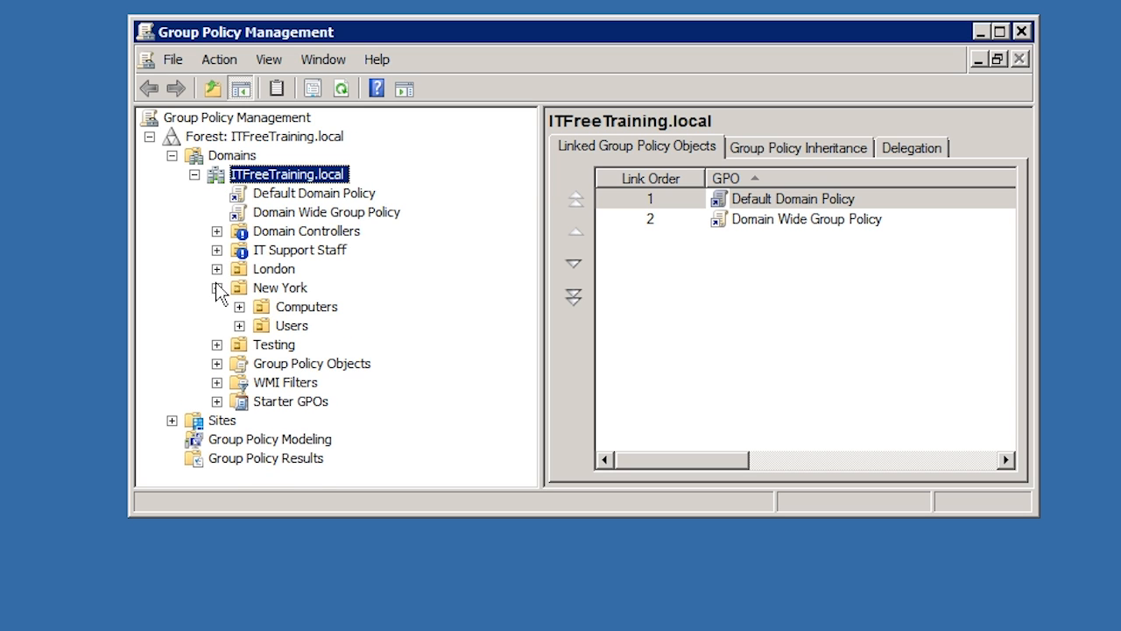
pyautogui.click(239, 307)
pyautogui.click(308, 326)
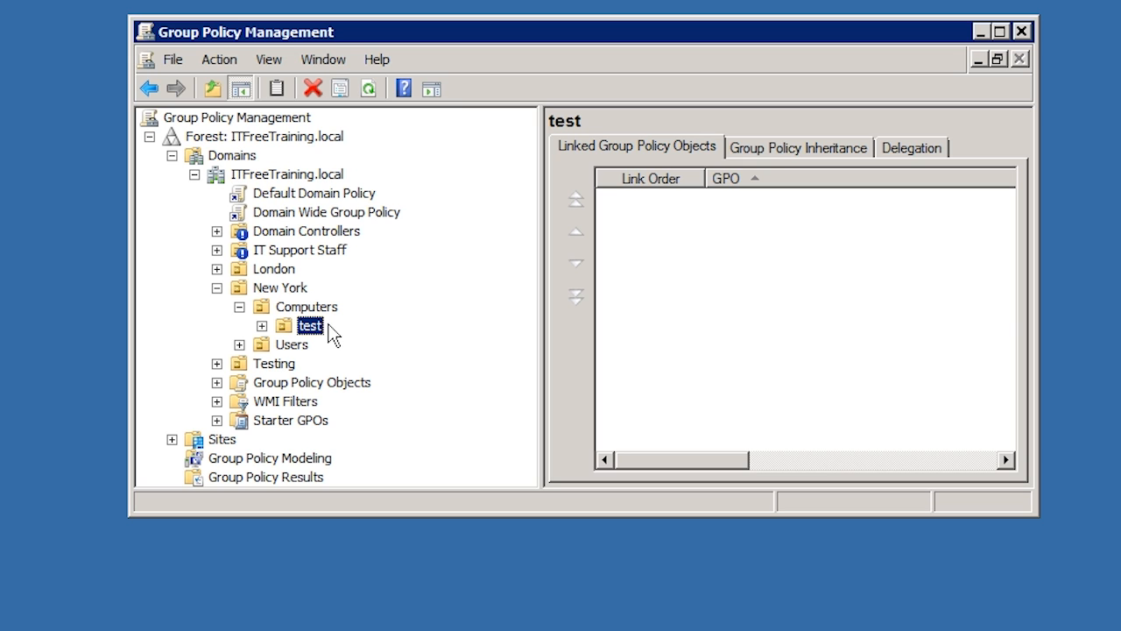
pyautogui.rightClick(307, 325)
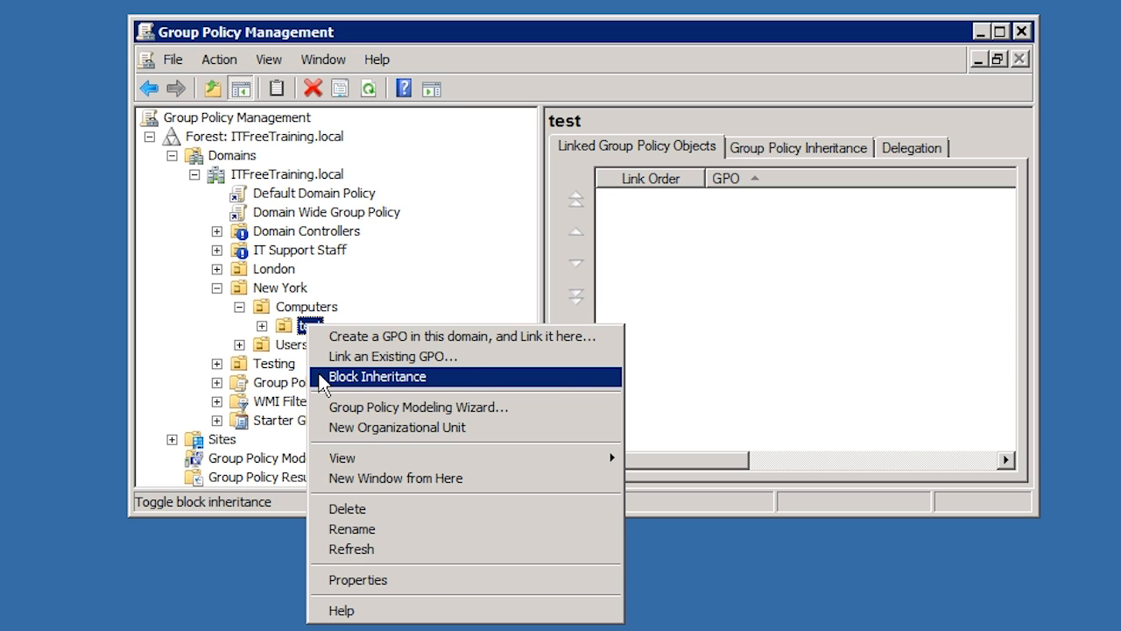
pyautogui.click(481, 384)
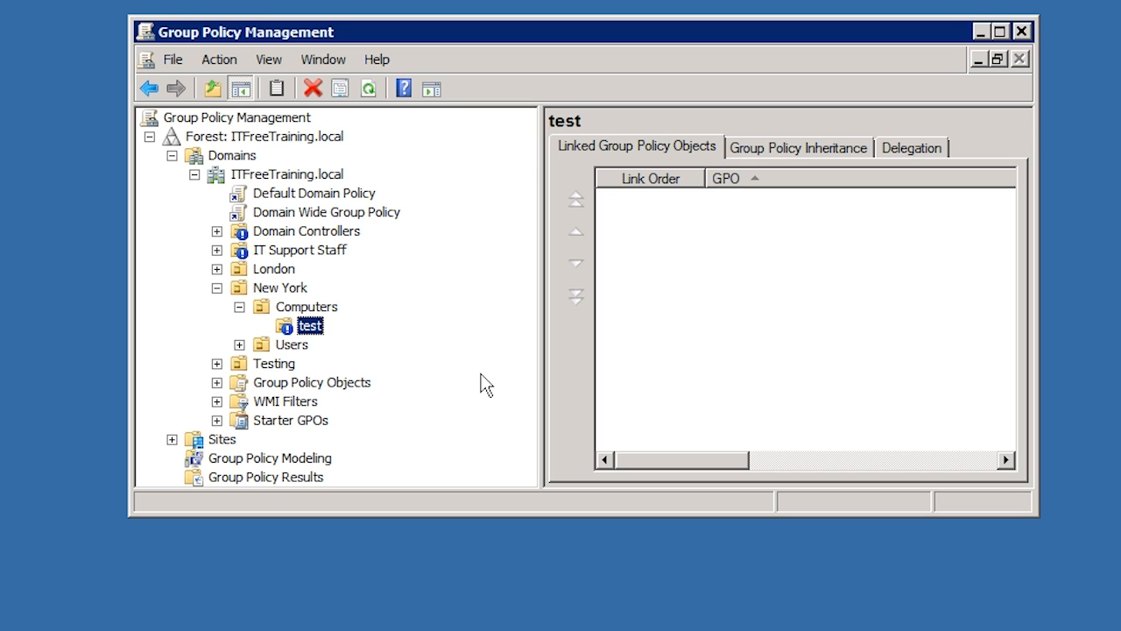
# Set the domain-level Domain Wide Group Policy link to Enforced and close Group Policy Management.
pyautogui.click(263, 216)
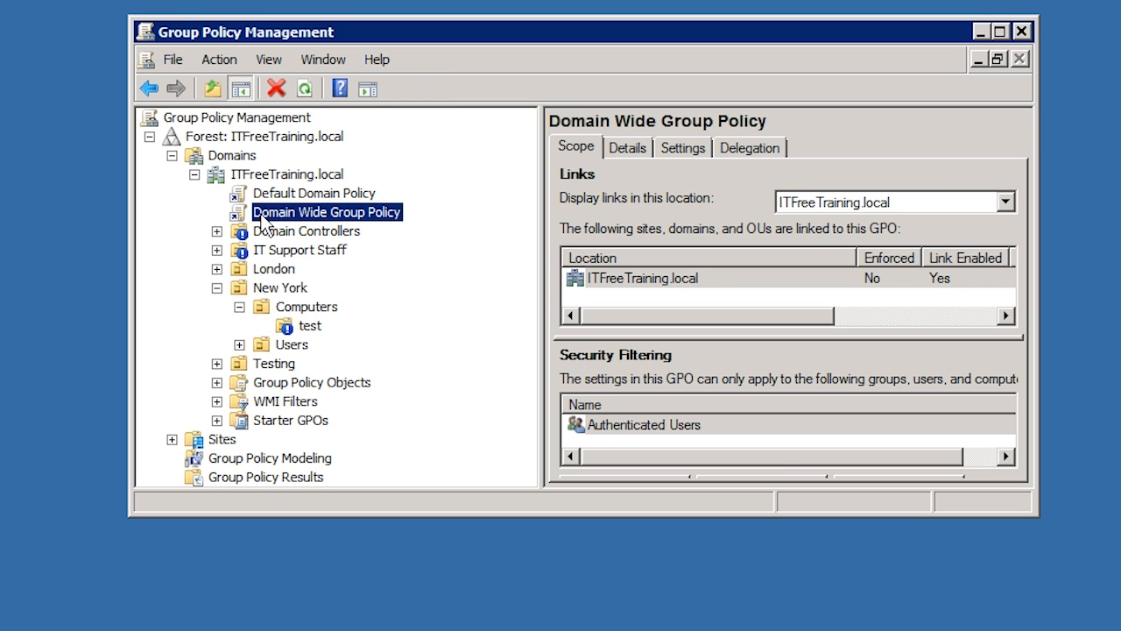
pyautogui.rightClick(261, 213)
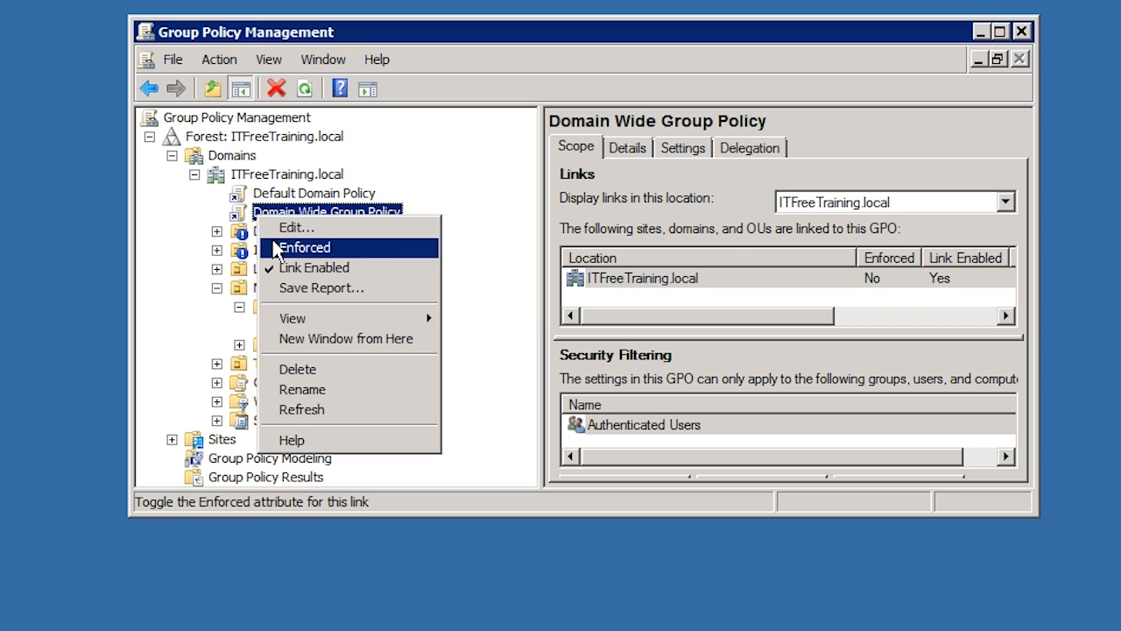
pyautogui.click(398, 247)
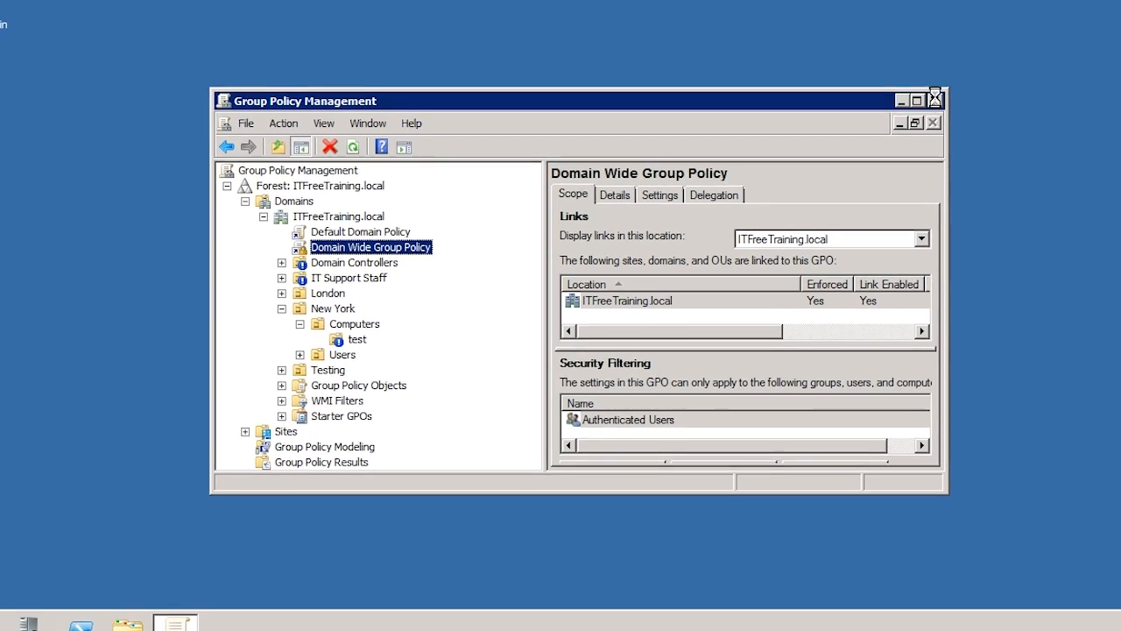
pyautogui.click(935, 98)
# Log off and log on again as the domain Administrator with the account password to apply the enforced policy.
pyautogui.click(29, 610)
pyautogui.click(241, 572)
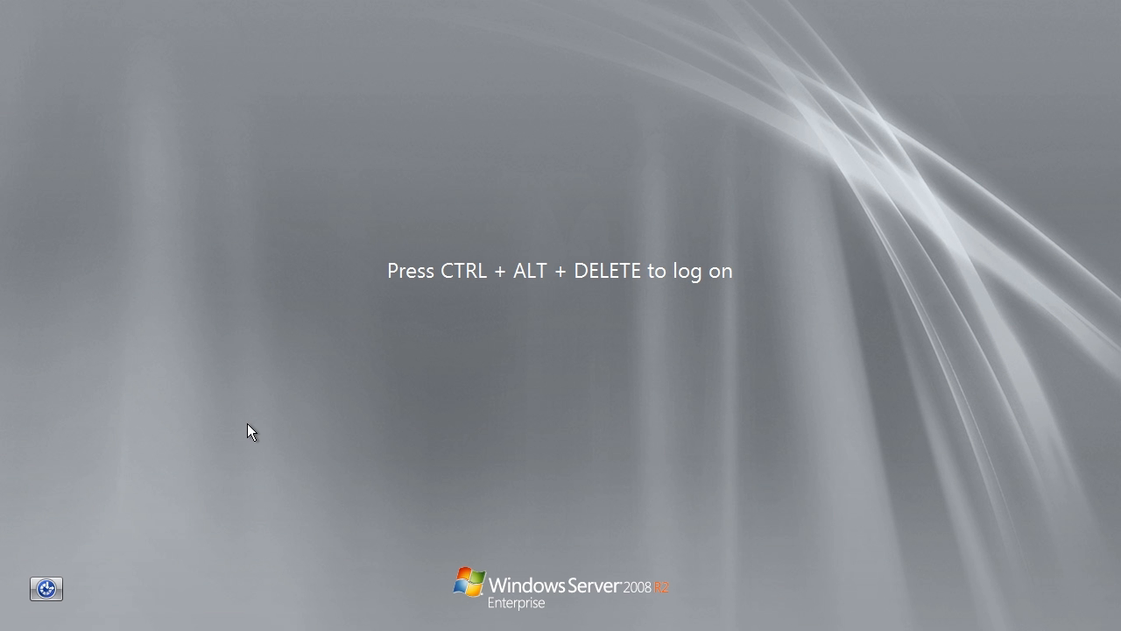
pyautogui.hotkey('ctrl', 'alt', 'Delete')
pyautogui.write('Pa$$w0rd')
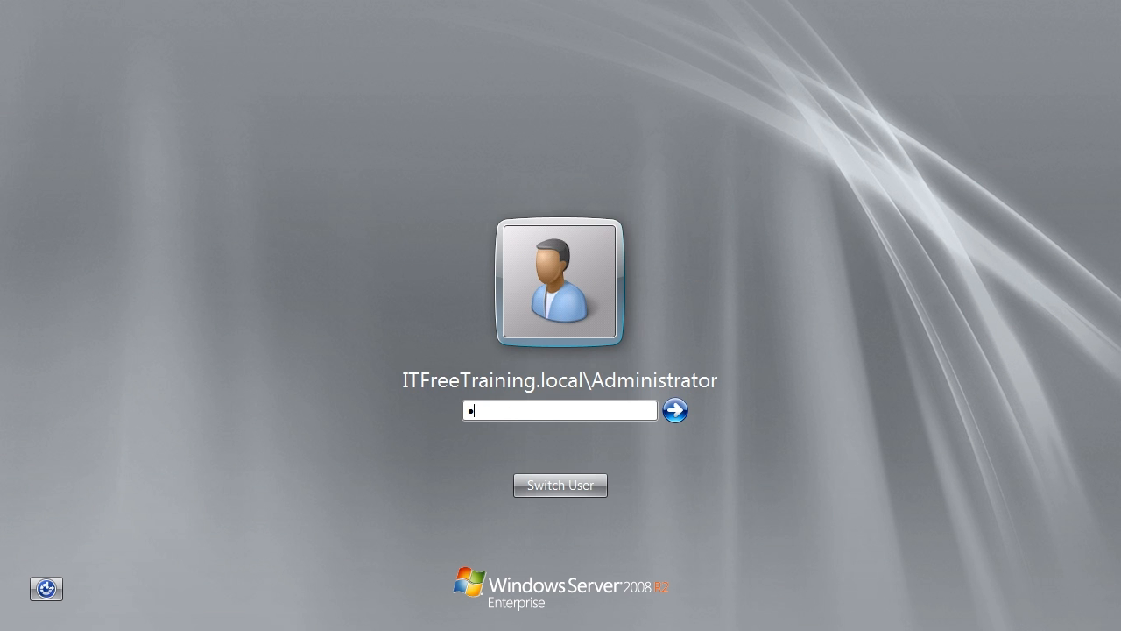
pyautogui.press('Return')
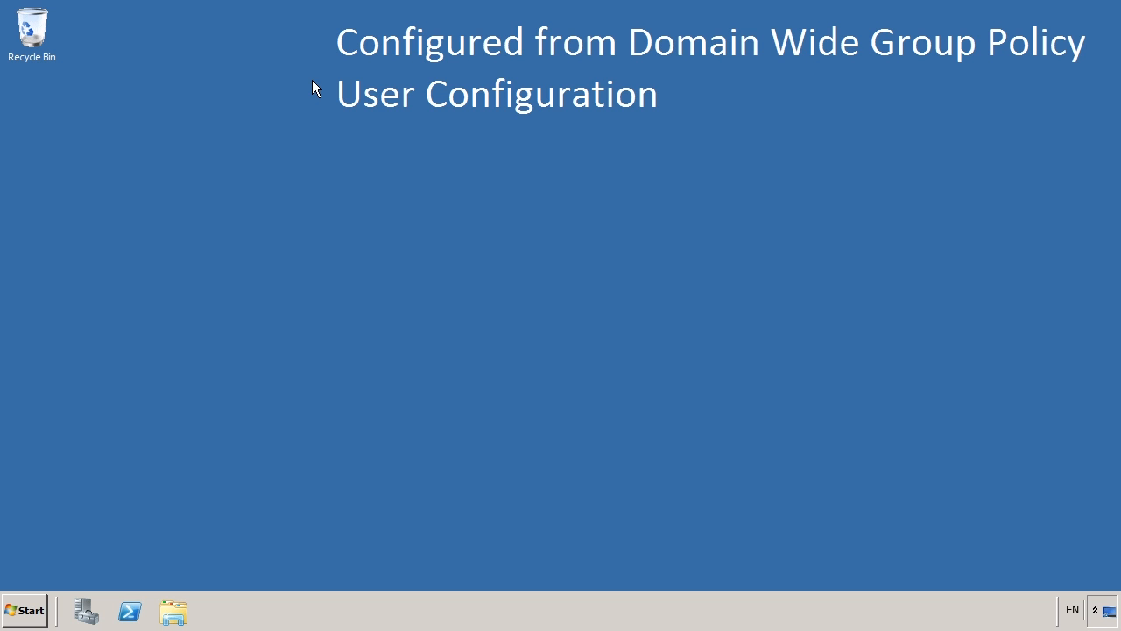
# Reopen Group Policy Management and turn off Enforced on the domain-level Domain Wide Group Policy link in ITFreeTraining.local.
pyautogui.press('super')
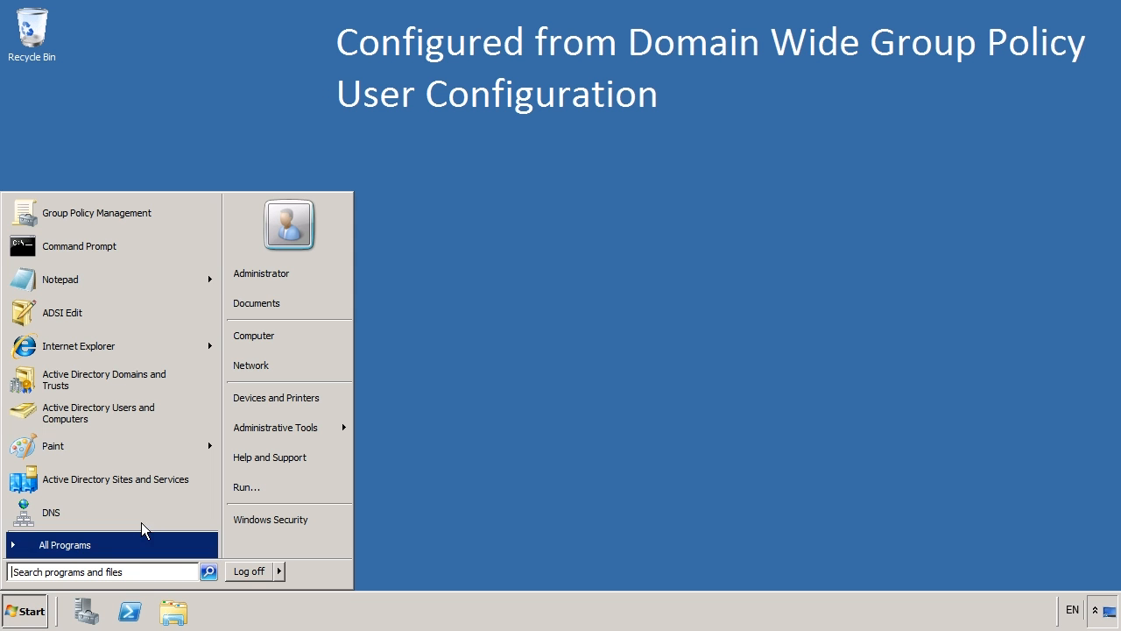
pyautogui.moveTo(259, 430)
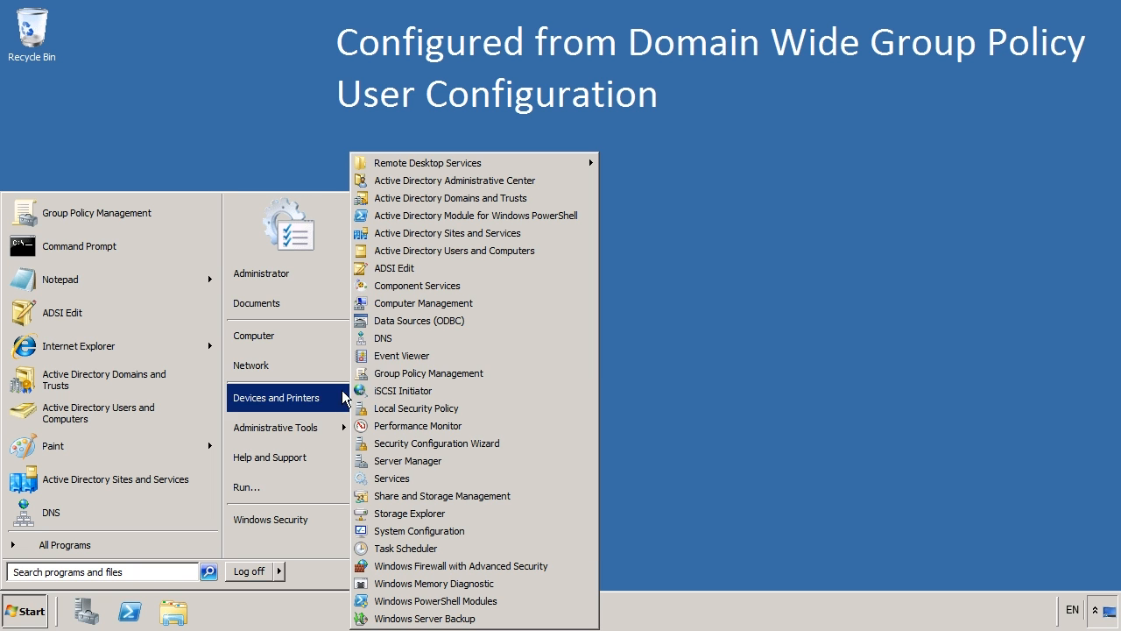
pyautogui.click(526, 372)
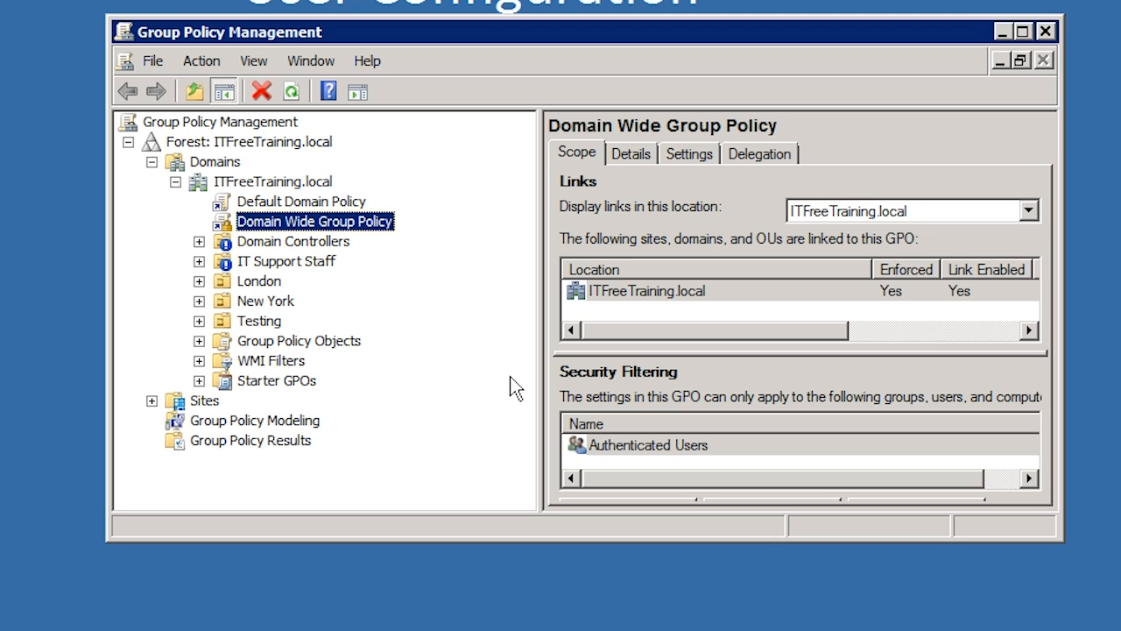
pyautogui.rightClick(280, 223)
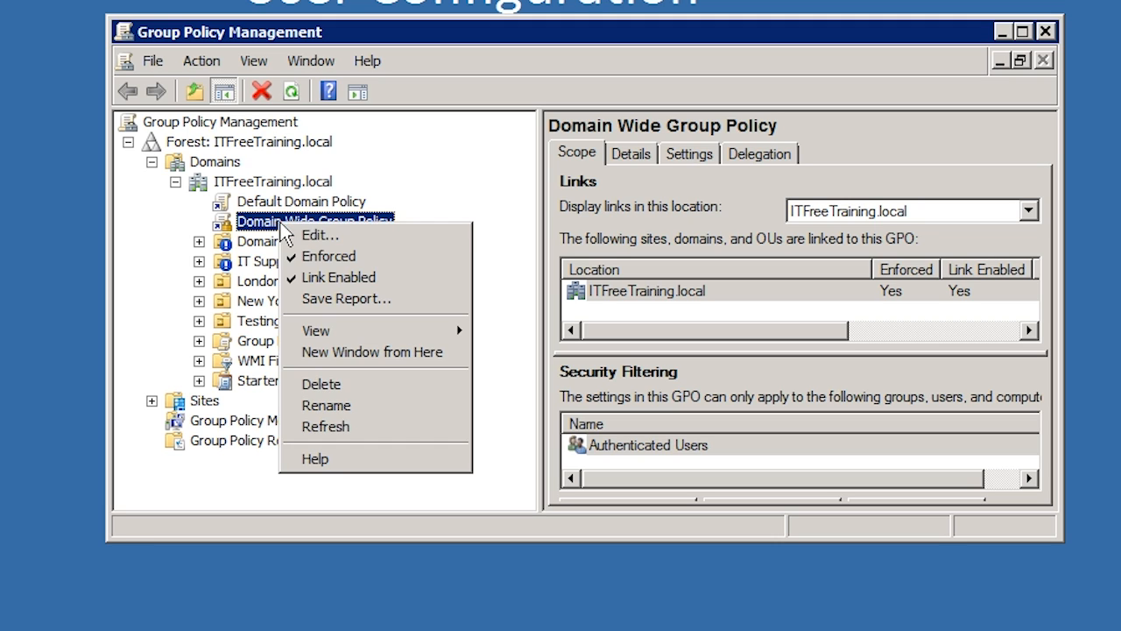
pyautogui.click(346, 252)
# Remove Block Inheritance from the Domain Controllers and IT Support Staff organizational units.
pyautogui.rightClick(292, 244)
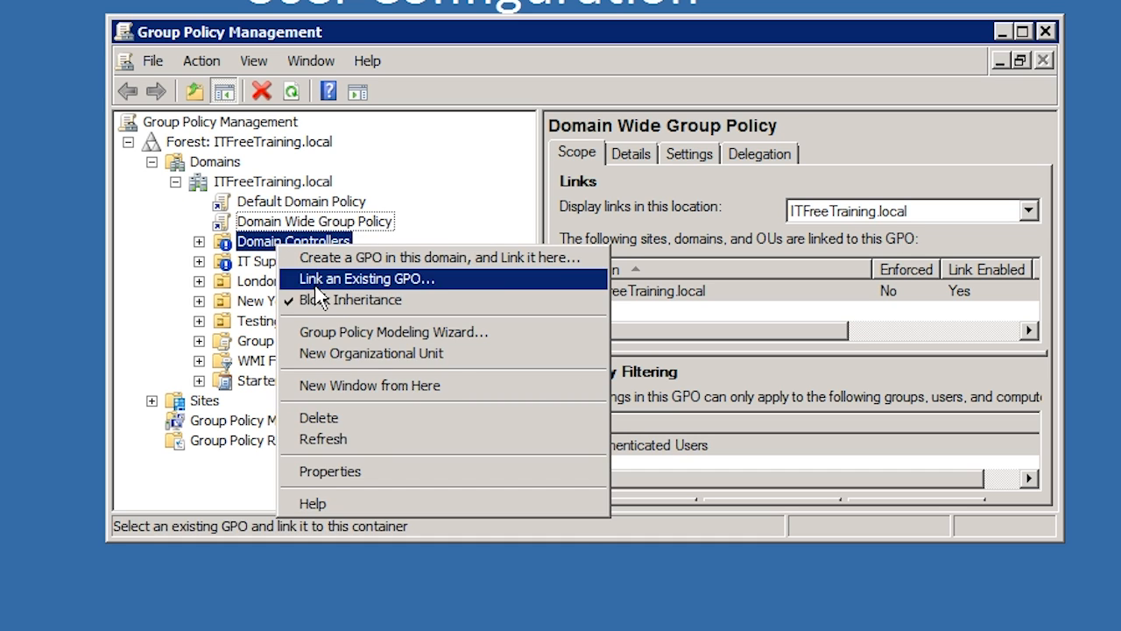
pyautogui.click(316, 293)
pyautogui.click(256, 263)
pyautogui.rightClick(257, 263)
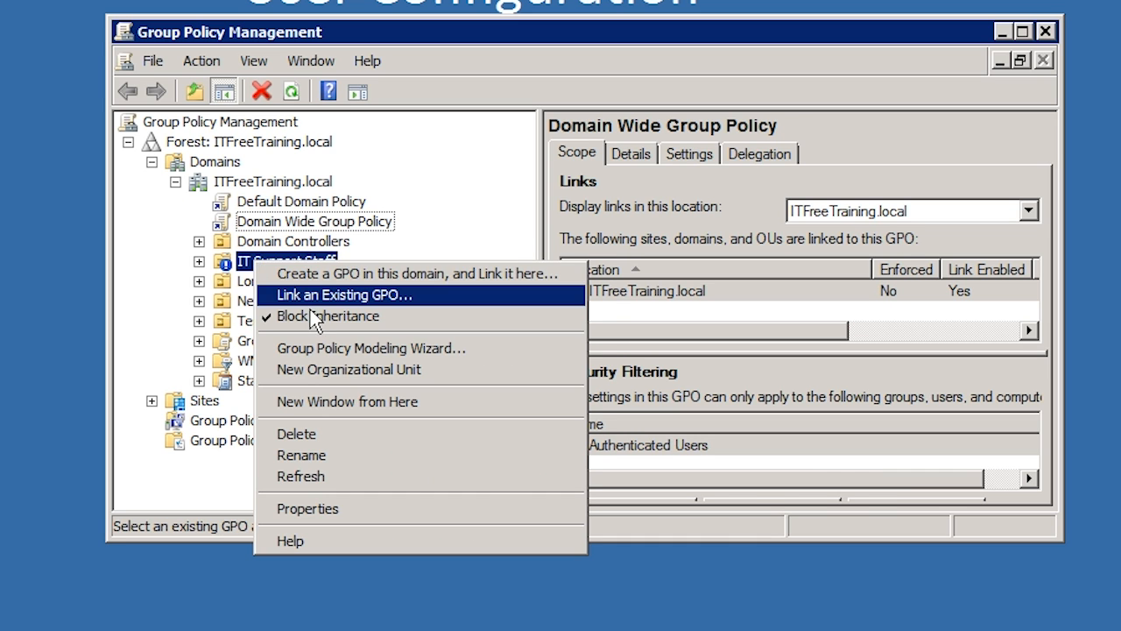
pyautogui.click(310, 310)
# Remove Block Inheritance from the test organizational unit under New York > Computers.
pyautogui.click(200, 301)
pyautogui.click(223, 321)
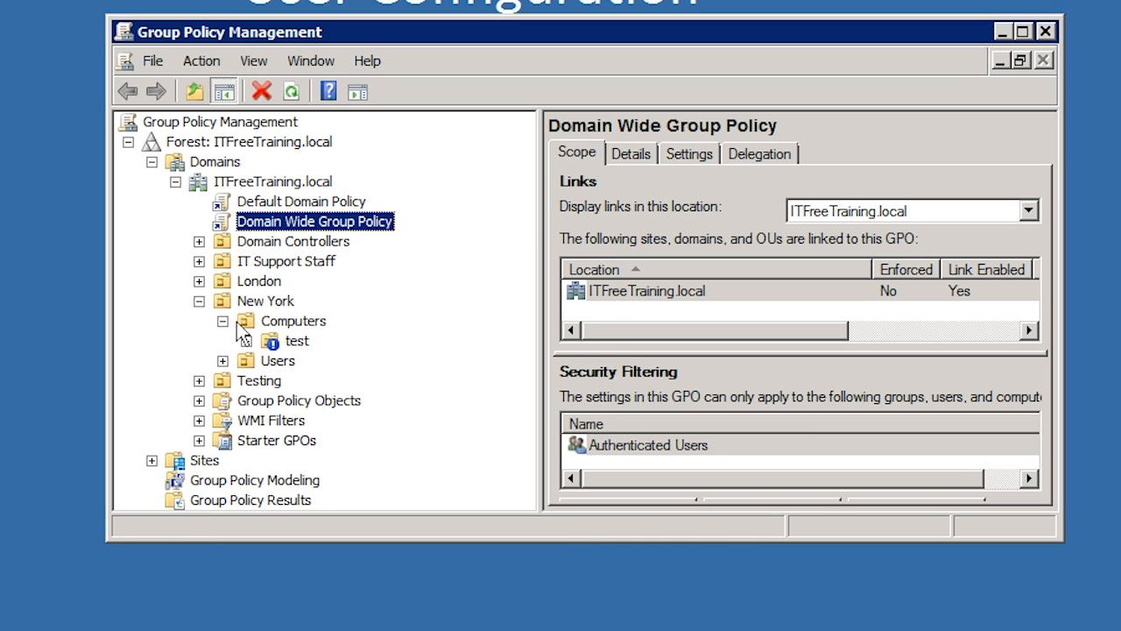
pyautogui.rightClick(297, 341)
pyautogui.click(365, 387)
# Link the existing Domain Wide Group Policy to the London organizational unit.
pyautogui.rightClick(272, 283)
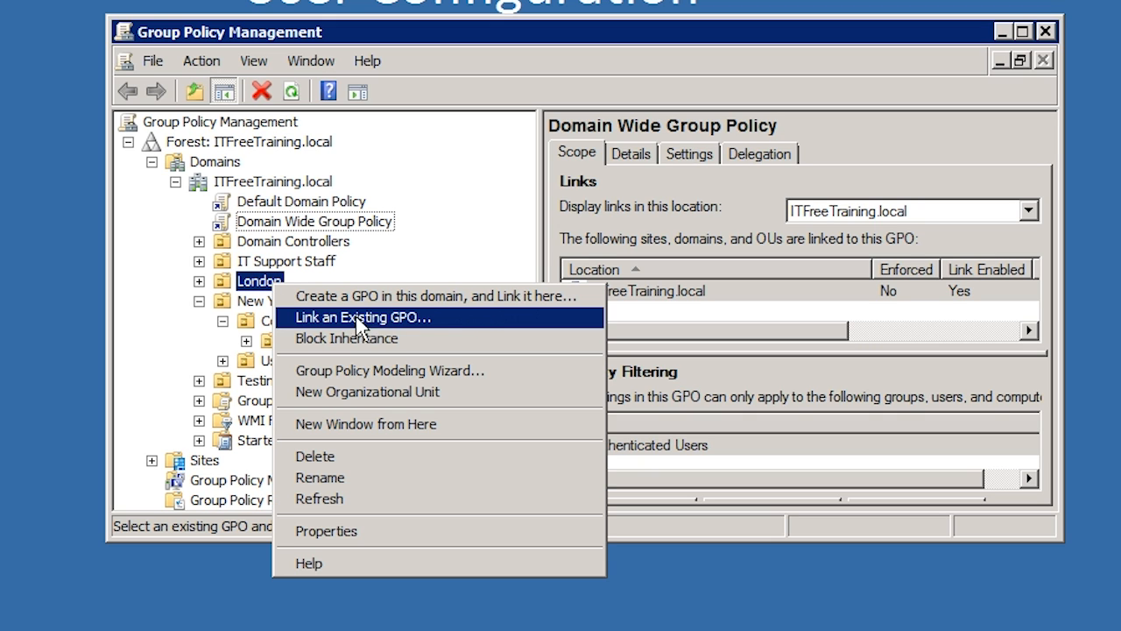
pyautogui.click(484, 320)
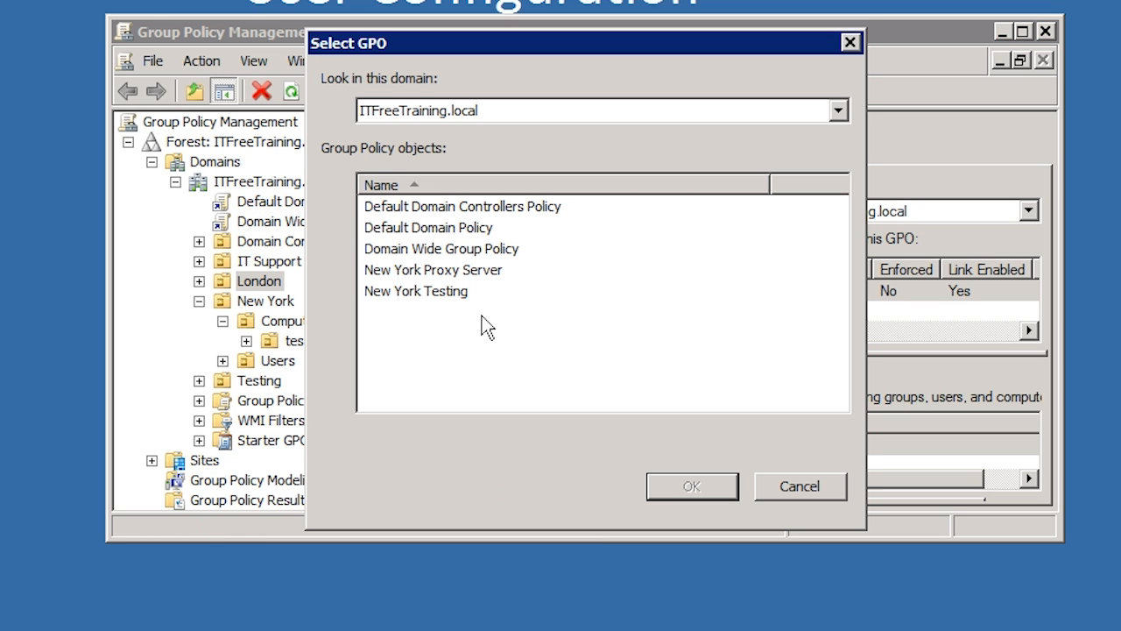
pyautogui.click(387, 253)
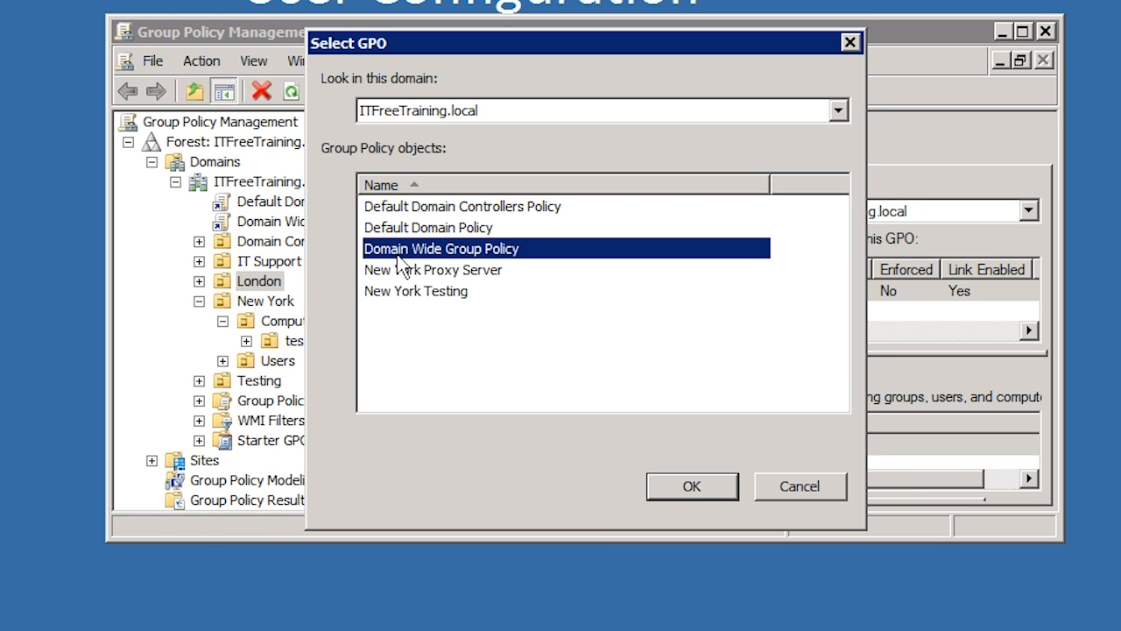
pyautogui.click(704, 489)
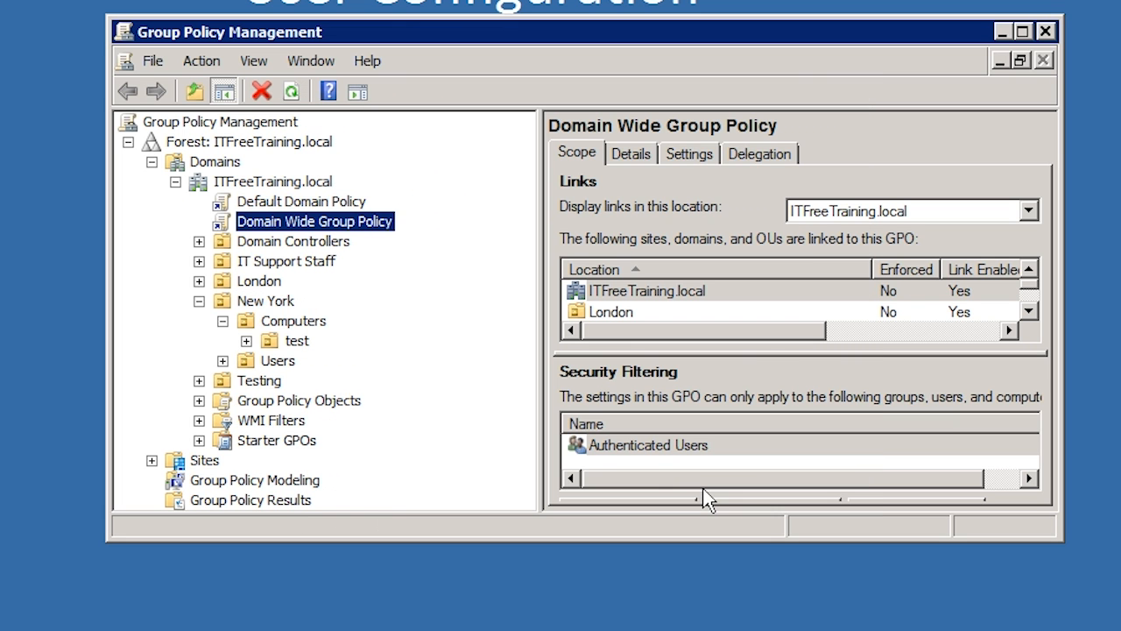
# Link the existing Domain Wide Group Policy to the New York organizational unit.
pyautogui.rightClick(245, 301)
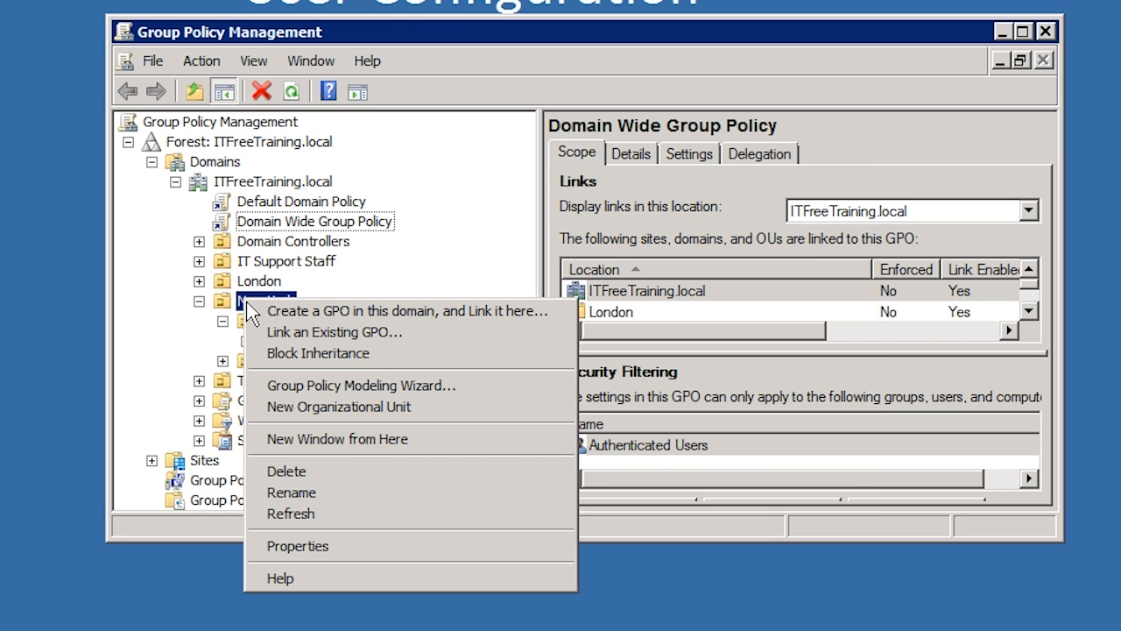
pyautogui.click(482, 343)
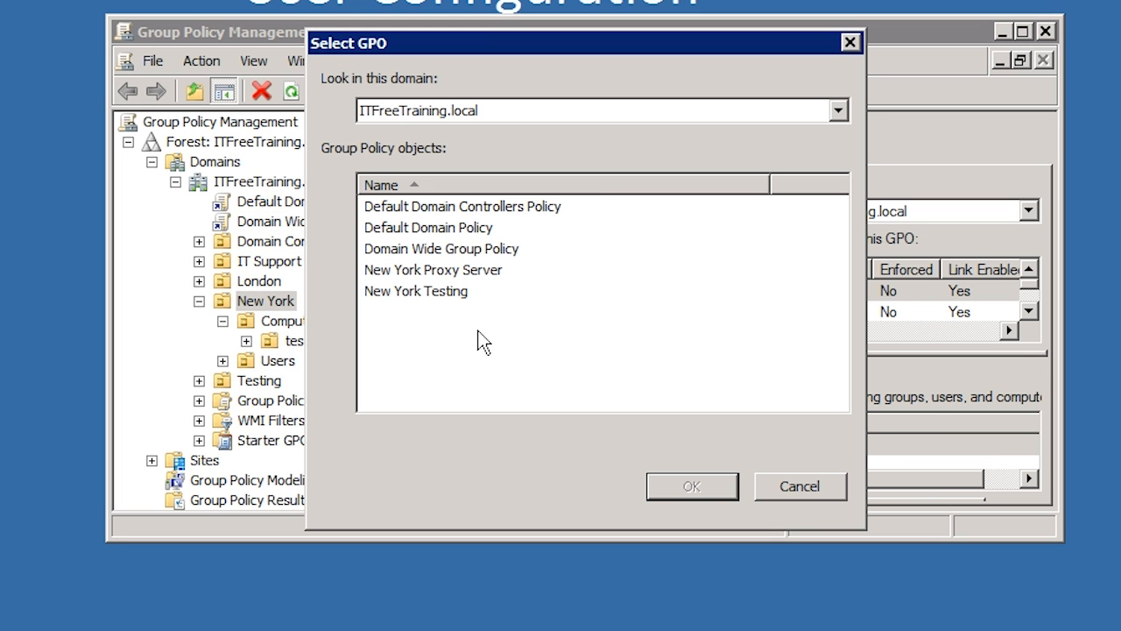
pyautogui.click(416, 254)
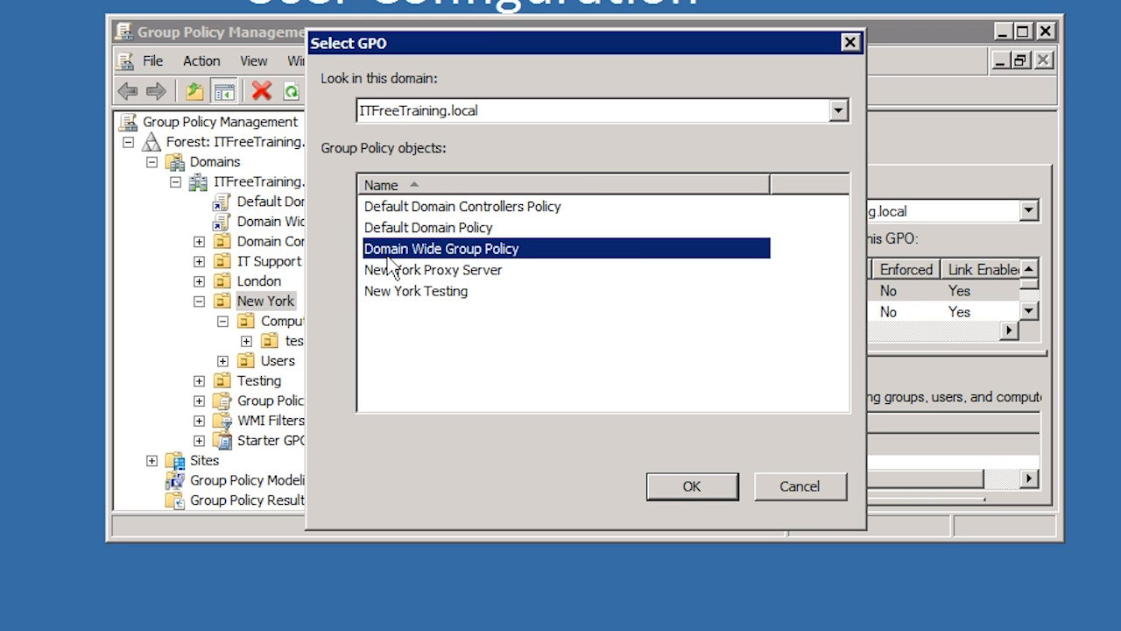
pyautogui.click(714, 478)
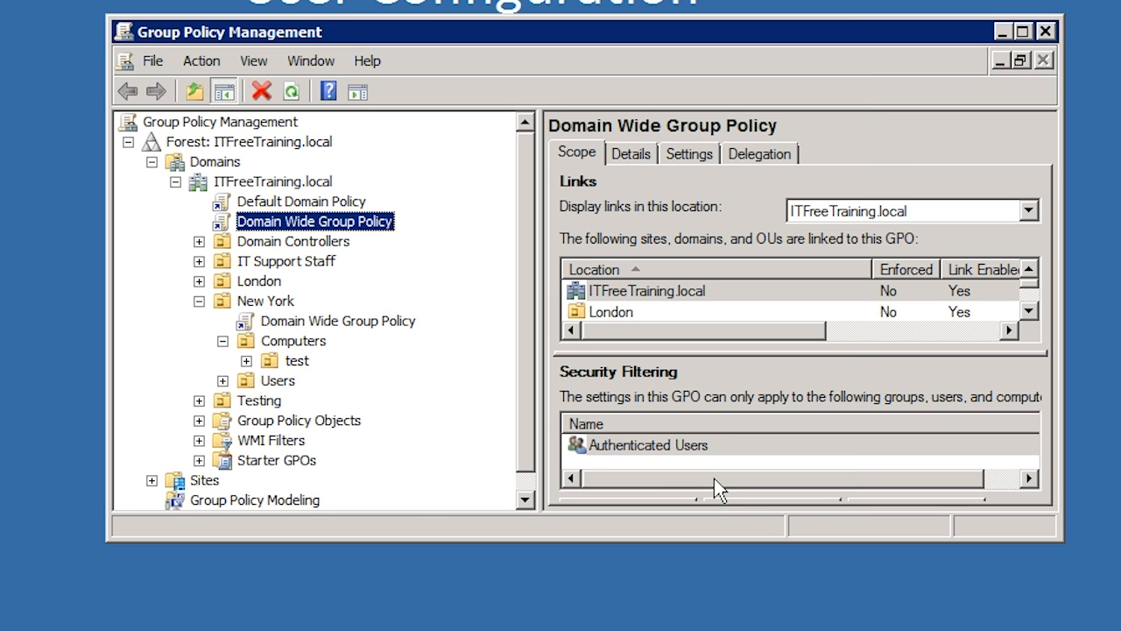
# Examine the Domain Wide Group Policy links under London and New York, and collapse both organizational units.
pyautogui.click(200, 280)
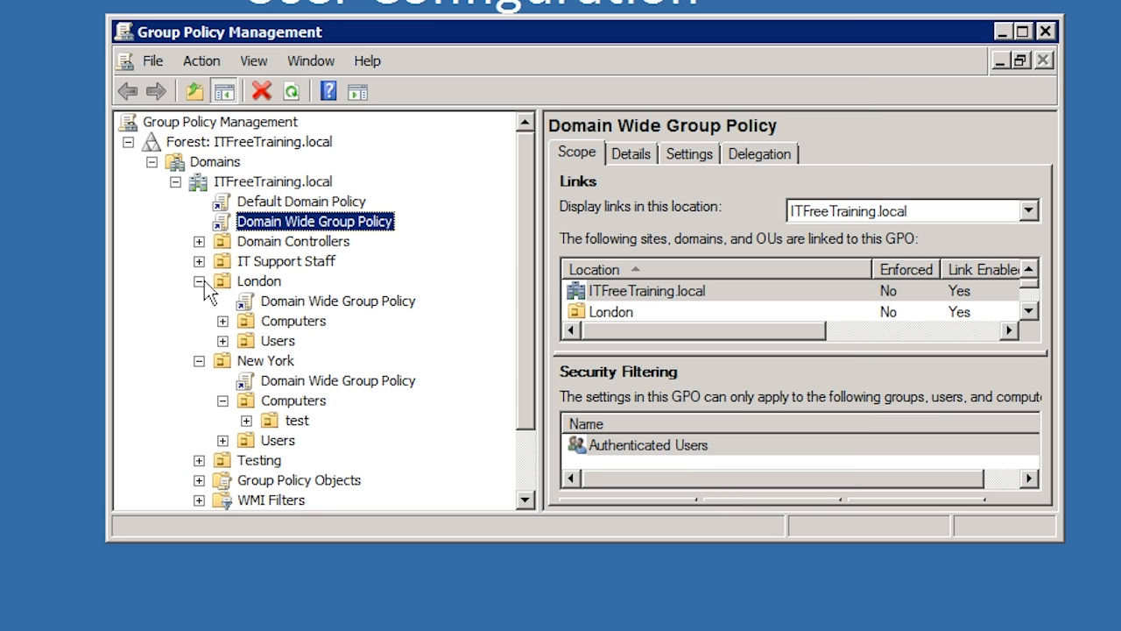
pyautogui.click(277, 302)
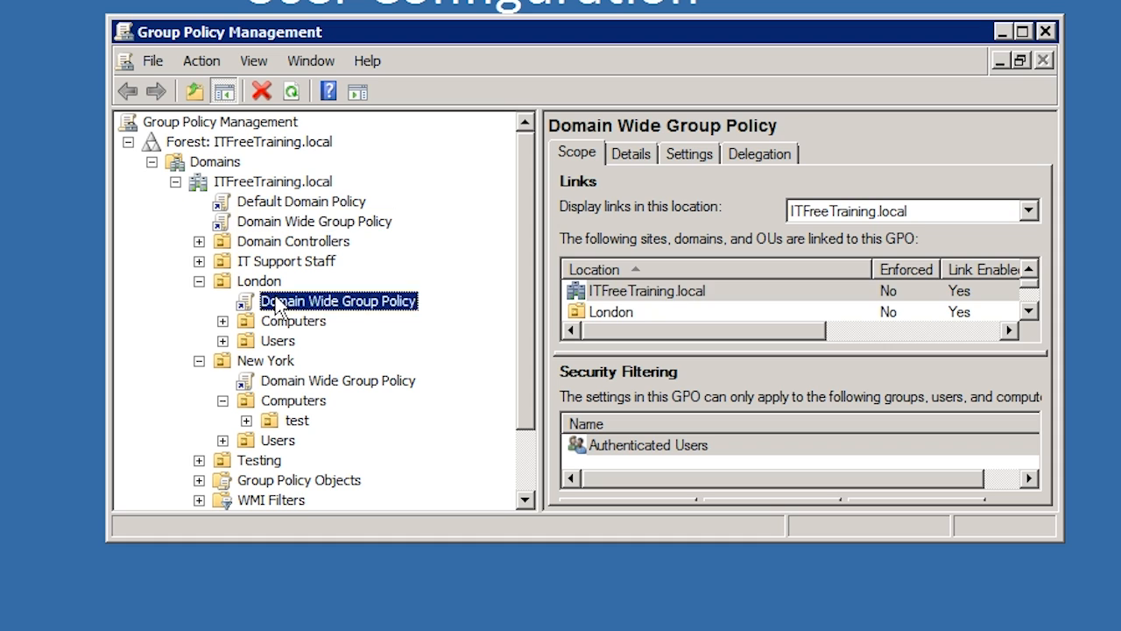
pyautogui.click(267, 382)
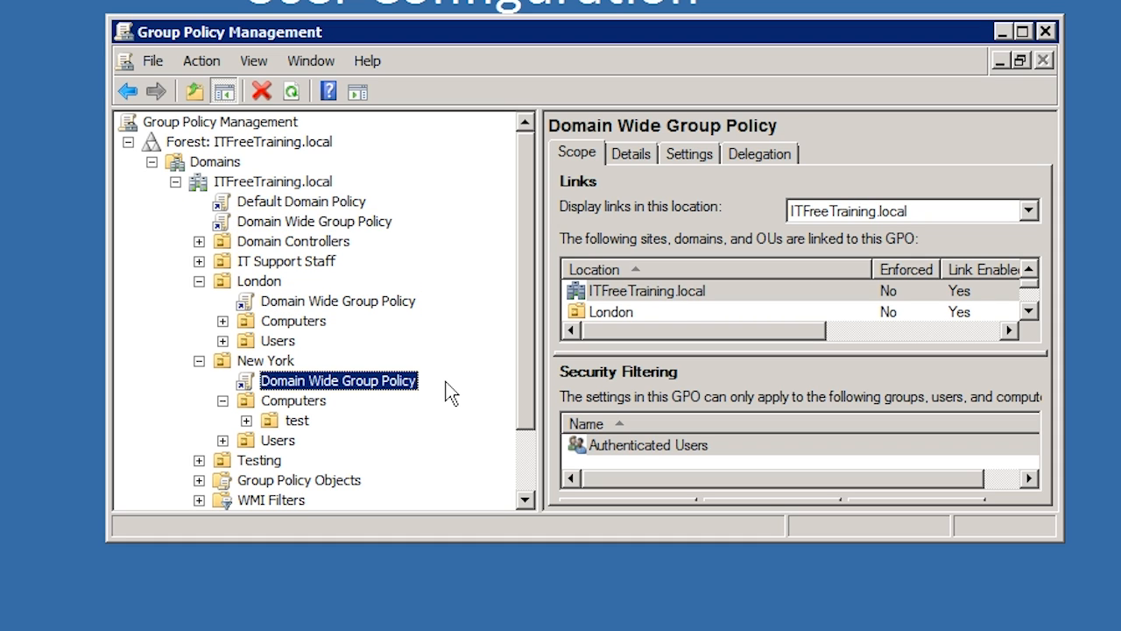
pyautogui.click(199, 360)
pyautogui.click(199, 281)
# Delete the Domain Wide Group Policy link at the ITFreeTraining.local domain level.
pyautogui.click(314, 222)
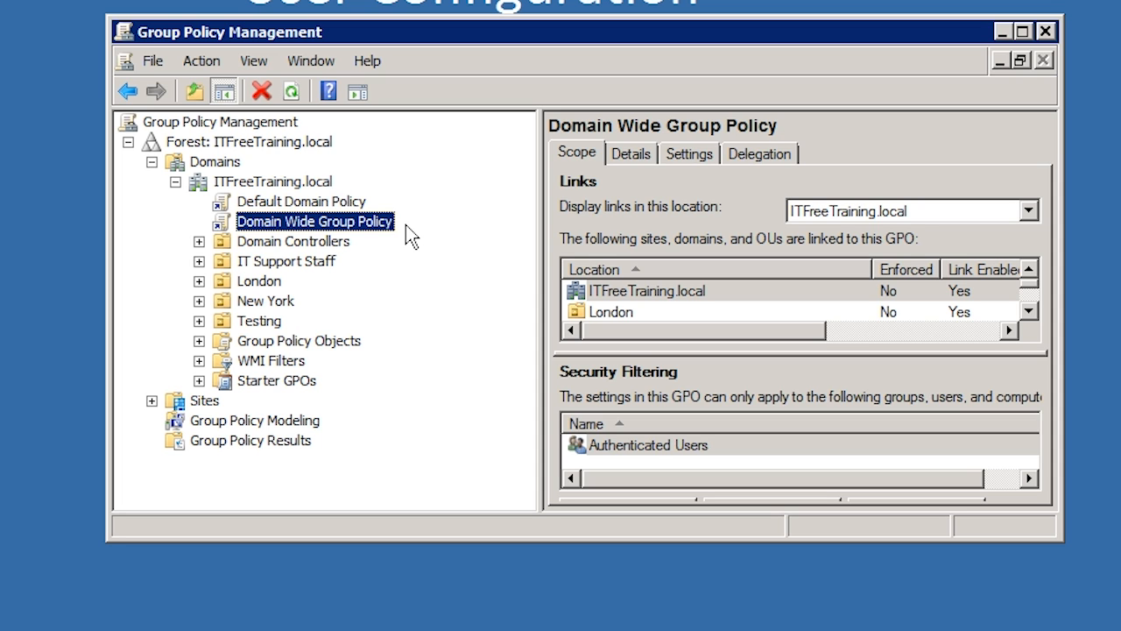
pyautogui.press('Delete')
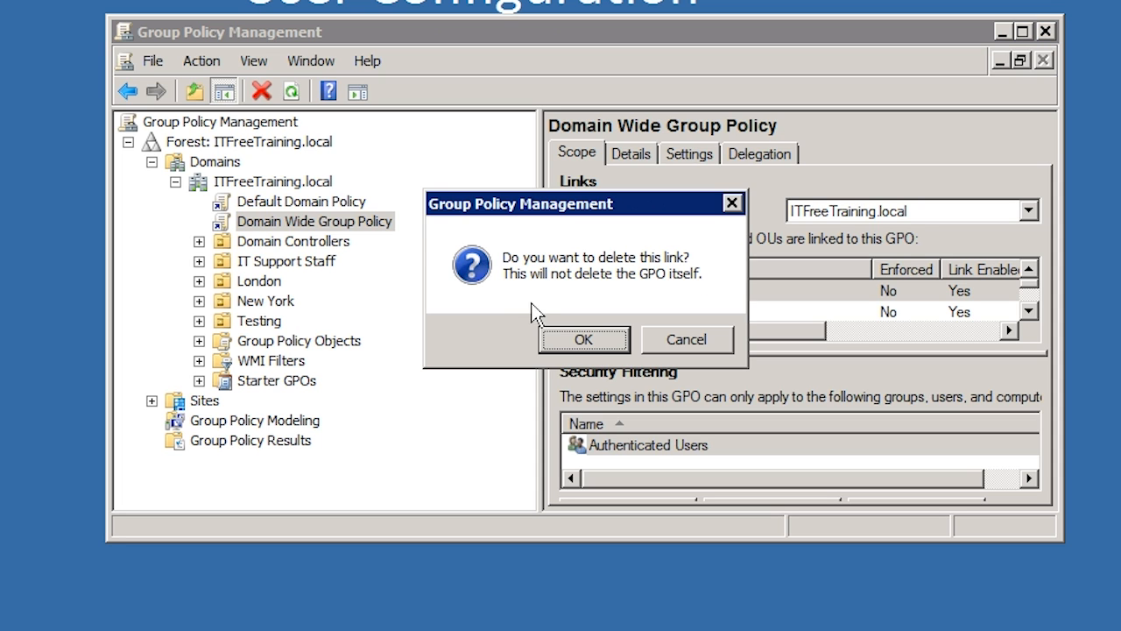
pyautogui.click(567, 340)
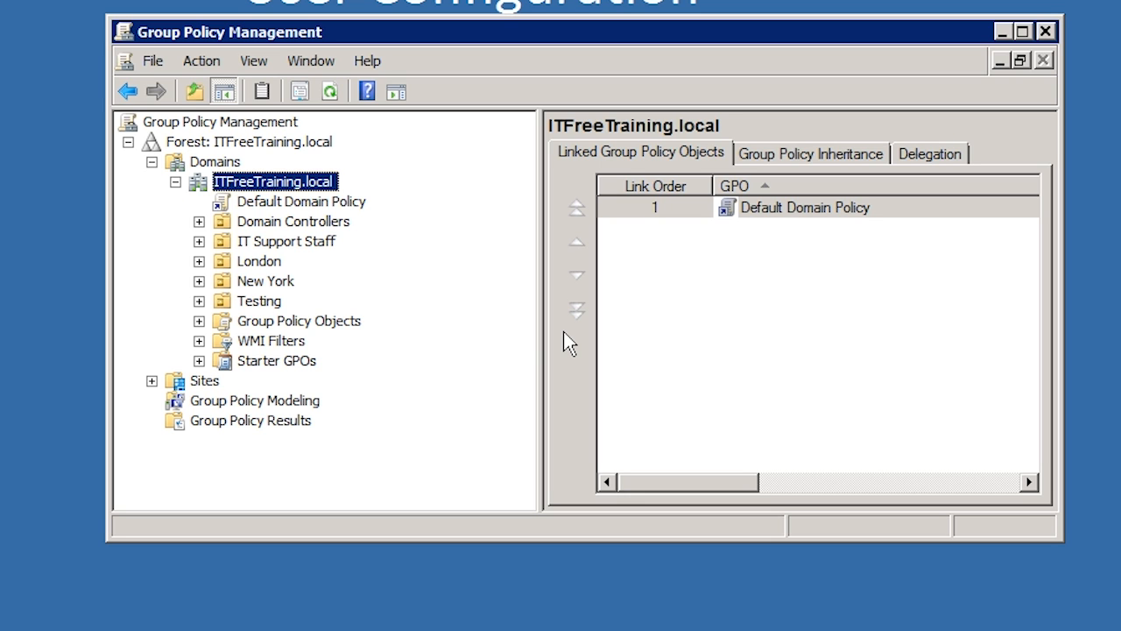
# Rename the Domain Wide Group Policy under Group Policy Objects as Default Company Policy.
pyautogui.click(200, 321)
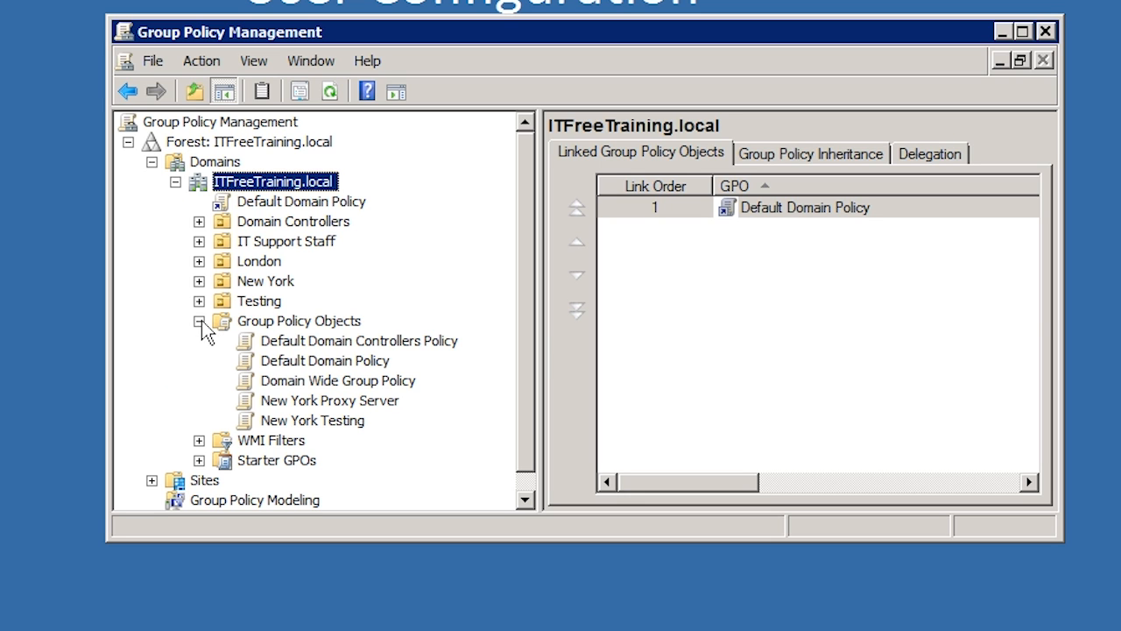
pyautogui.click(283, 385)
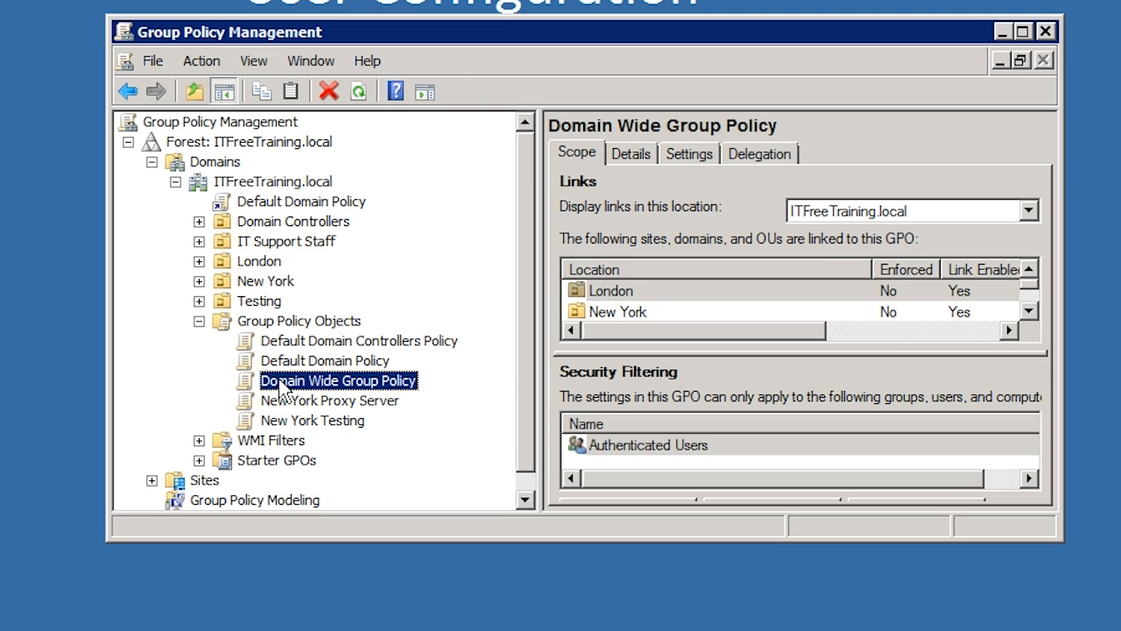
pyautogui.rightClick(282, 388)
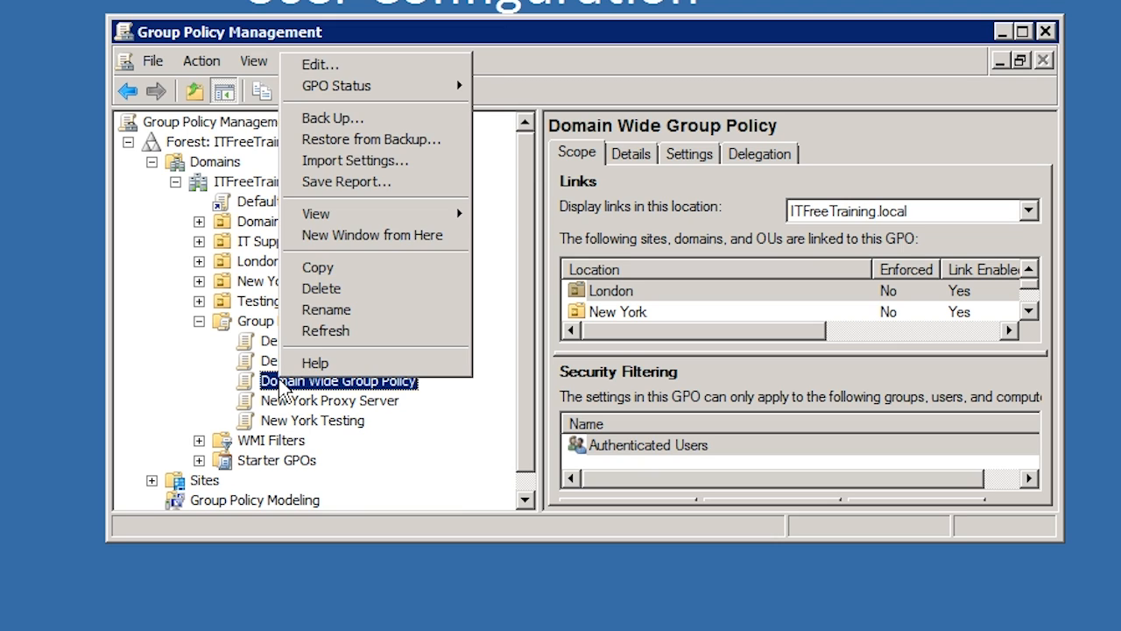
pyautogui.click(425, 308)
pyautogui.write('Default C')
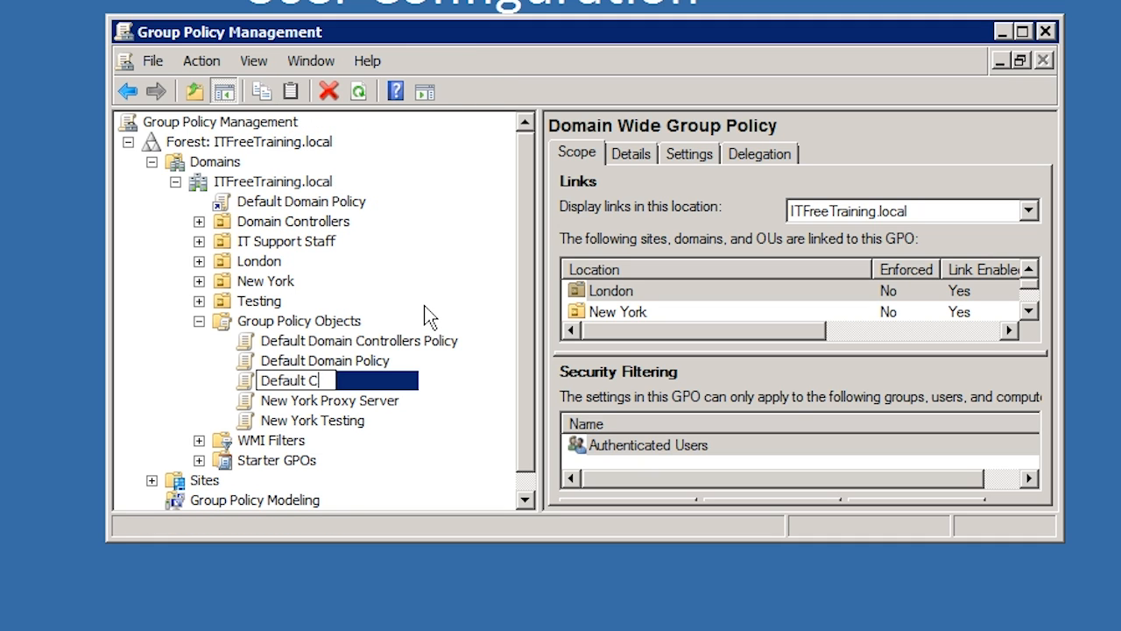
pyautogui.write('ompany Policy')
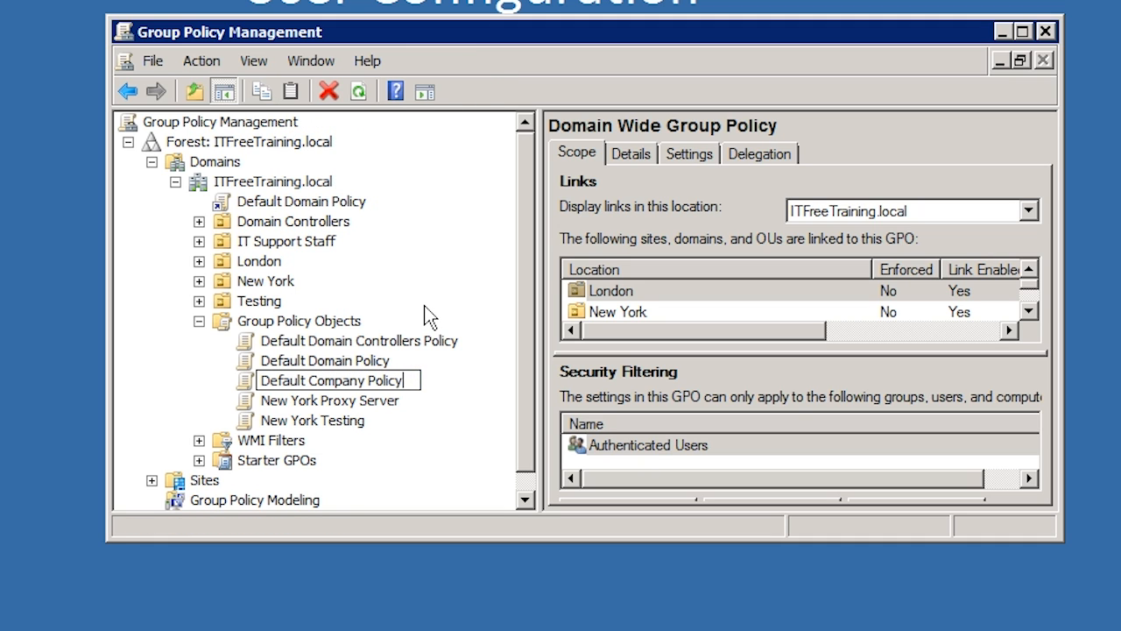
pyautogui.press('Return')
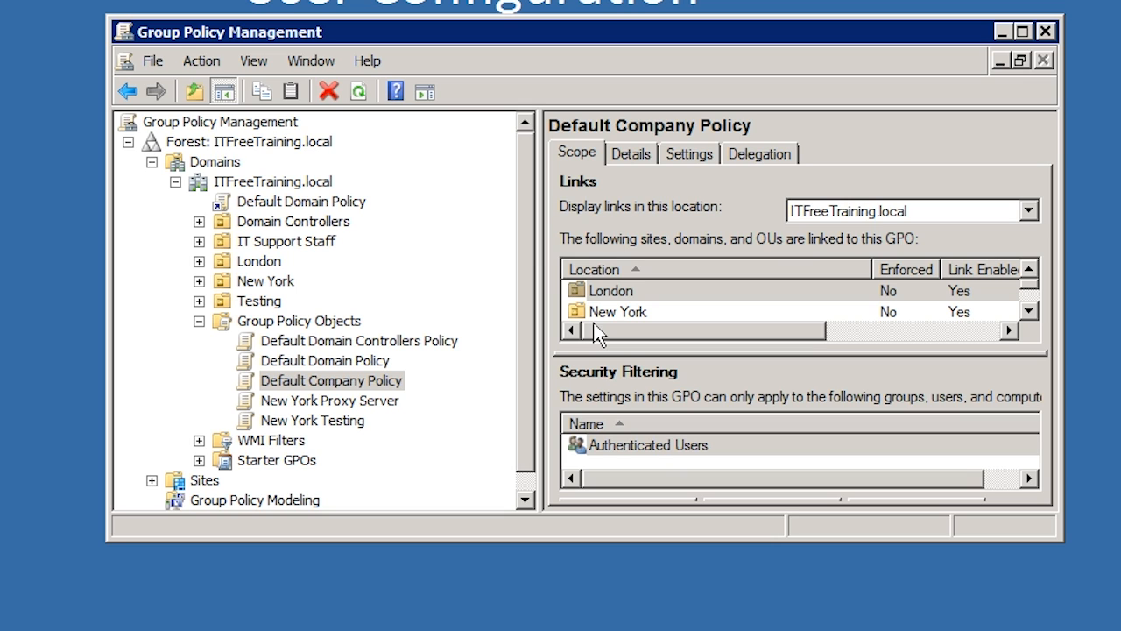
pyautogui.press('Tab')
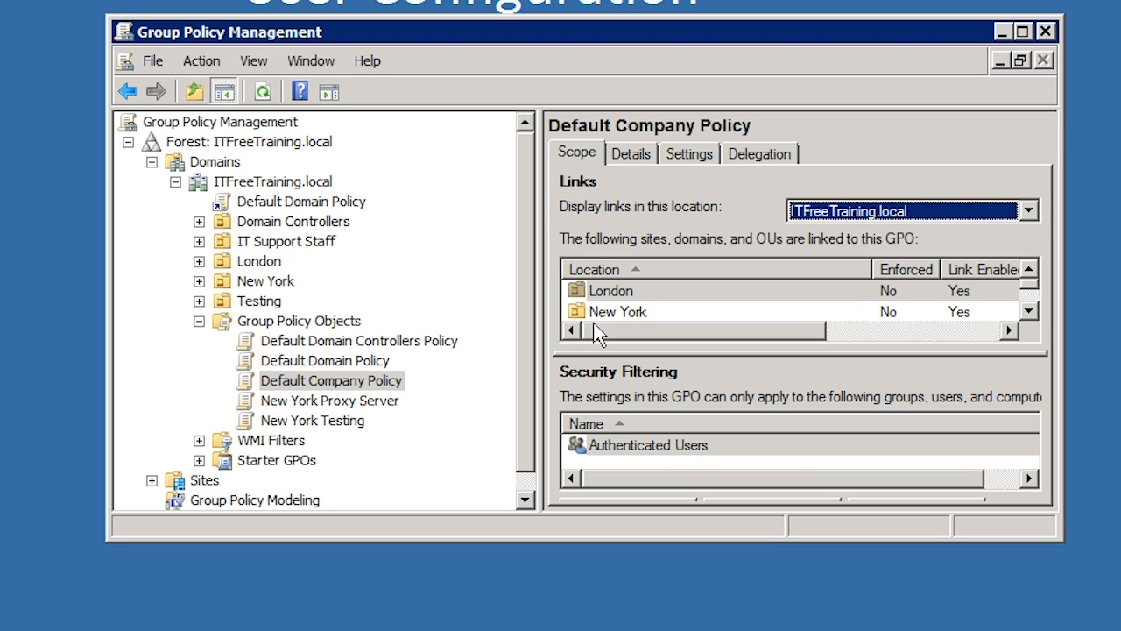
# Review the linked Group Policy Objects of London, New York, IT Support Staff and Domain Controllers.
pyautogui.click(249, 262)
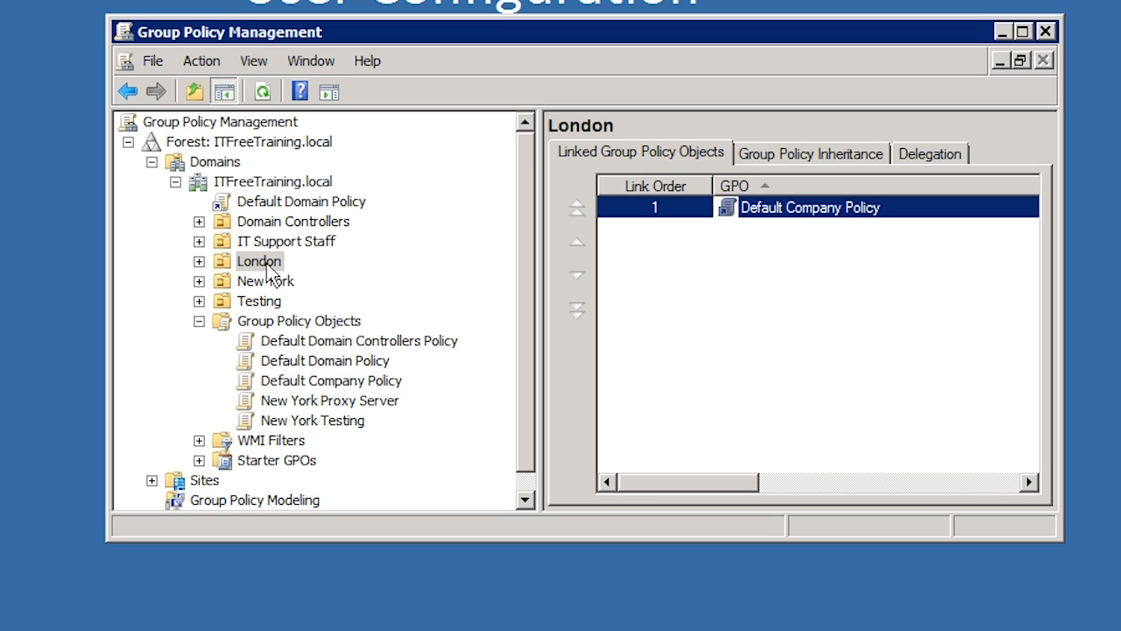
pyautogui.click(275, 281)
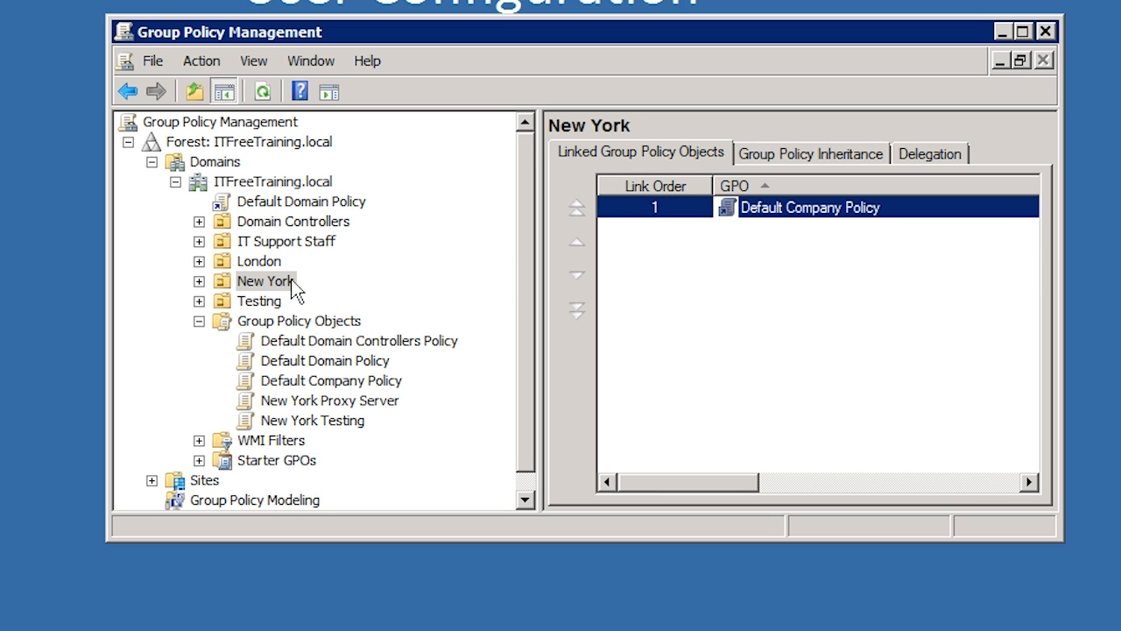
pyautogui.click(248, 245)
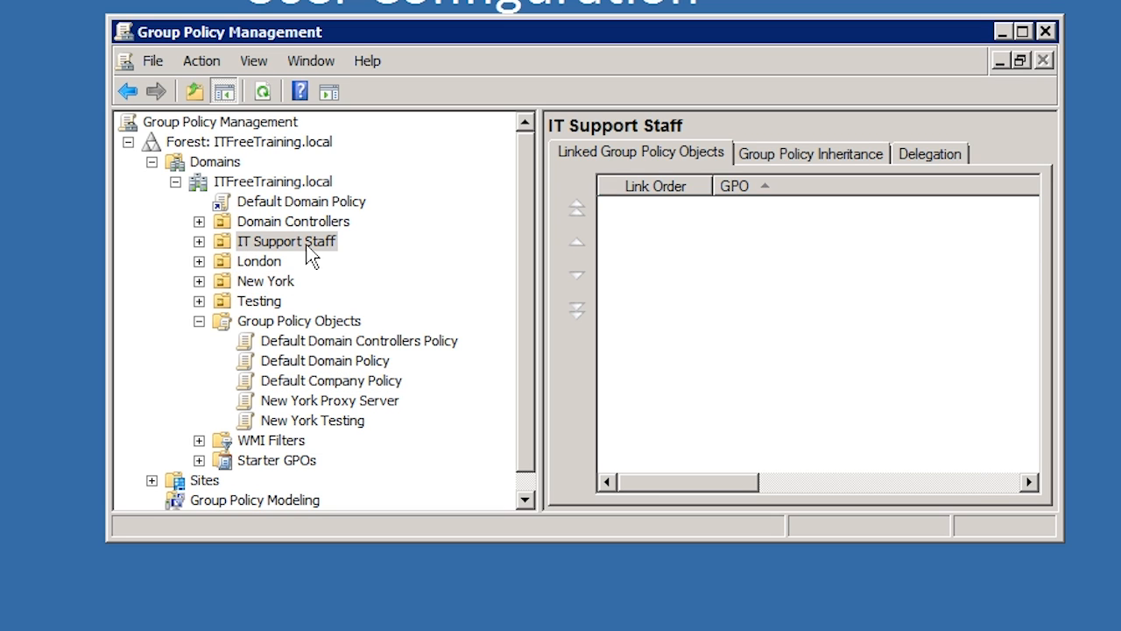
pyautogui.click(255, 222)
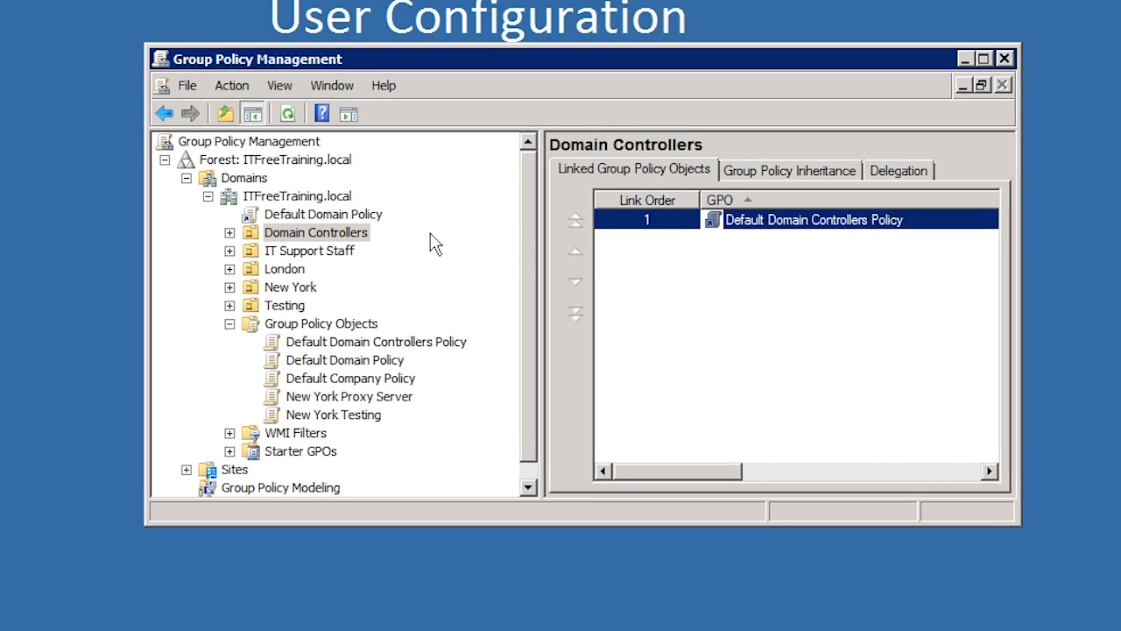
# Log off and log back on with the Administrator account password to apply the relinked company policy.
pyautogui.click(40, 613)
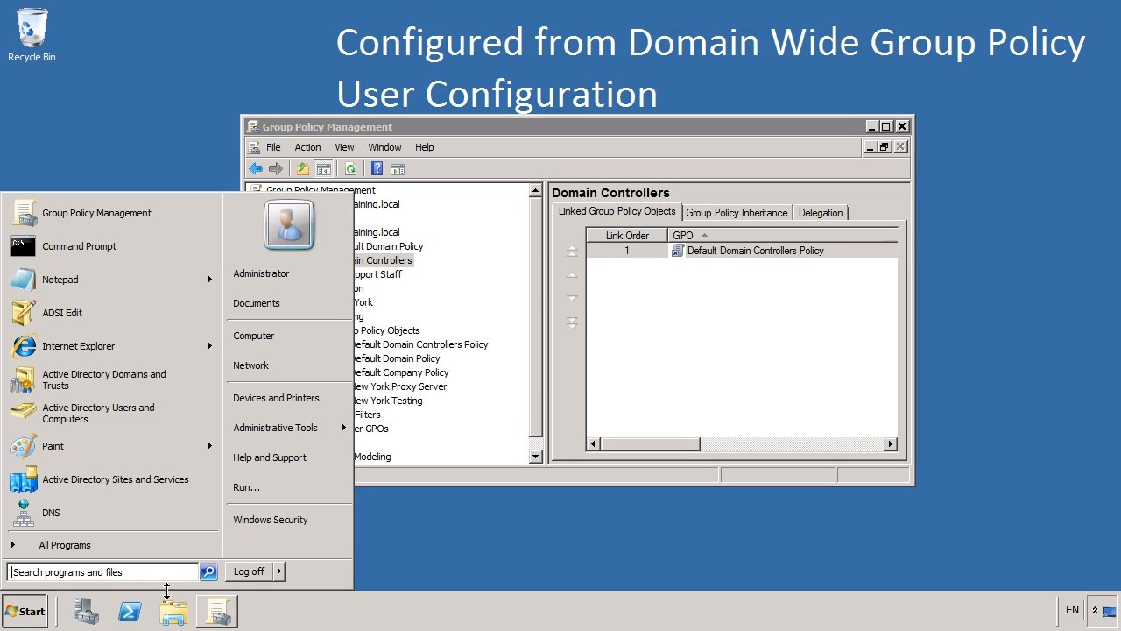
pyautogui.click(249, 571)
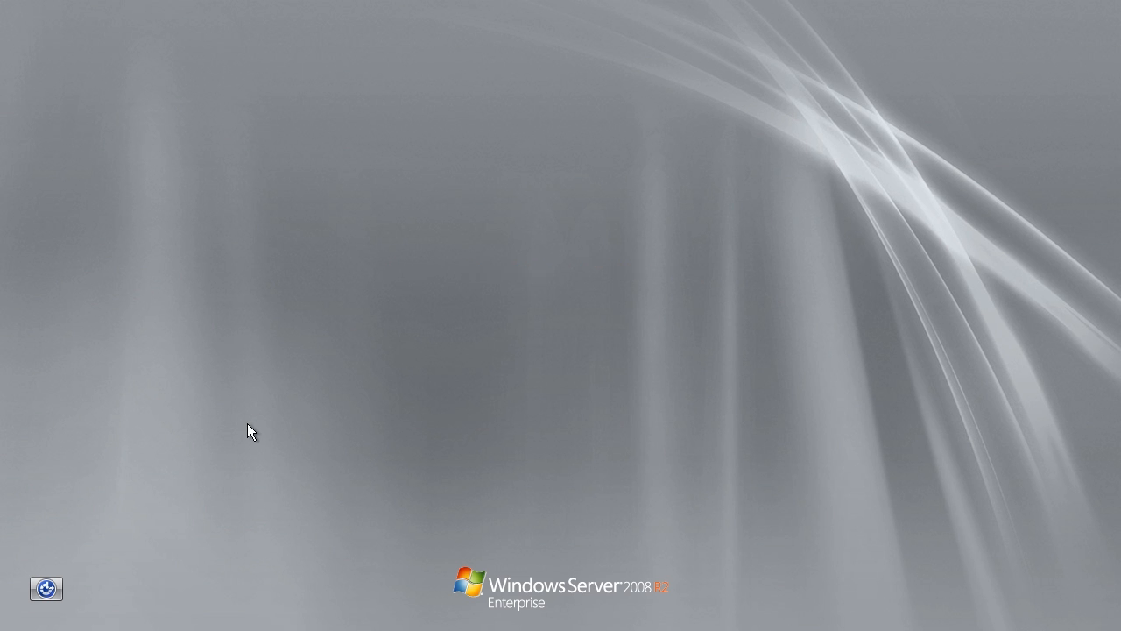
pyautogui.write('Password1')
pyautogui.press('Return')
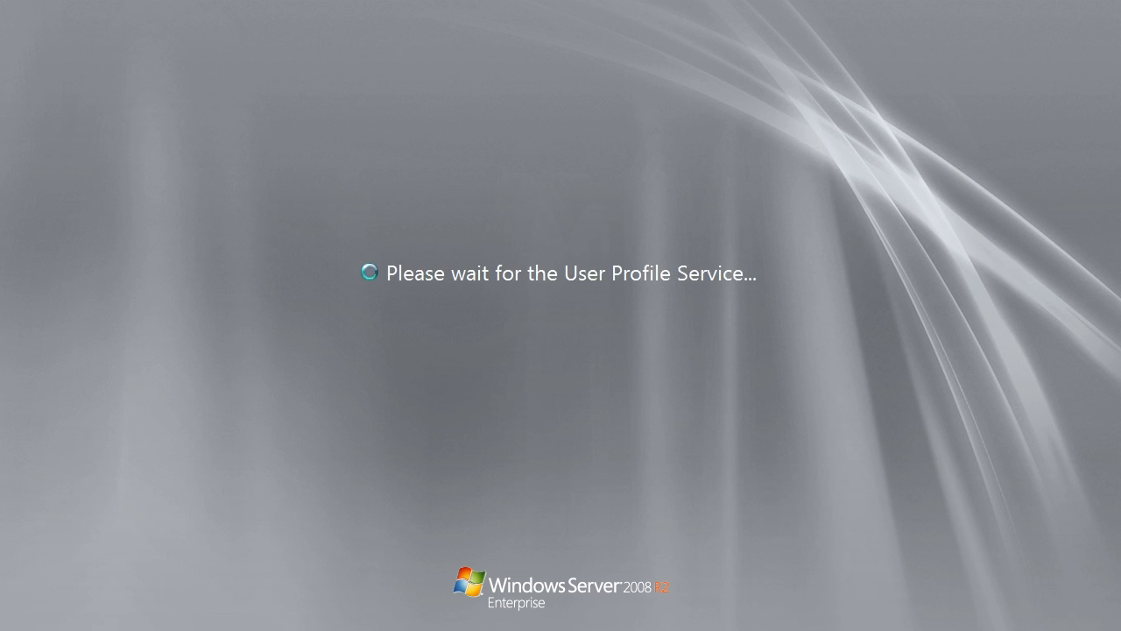